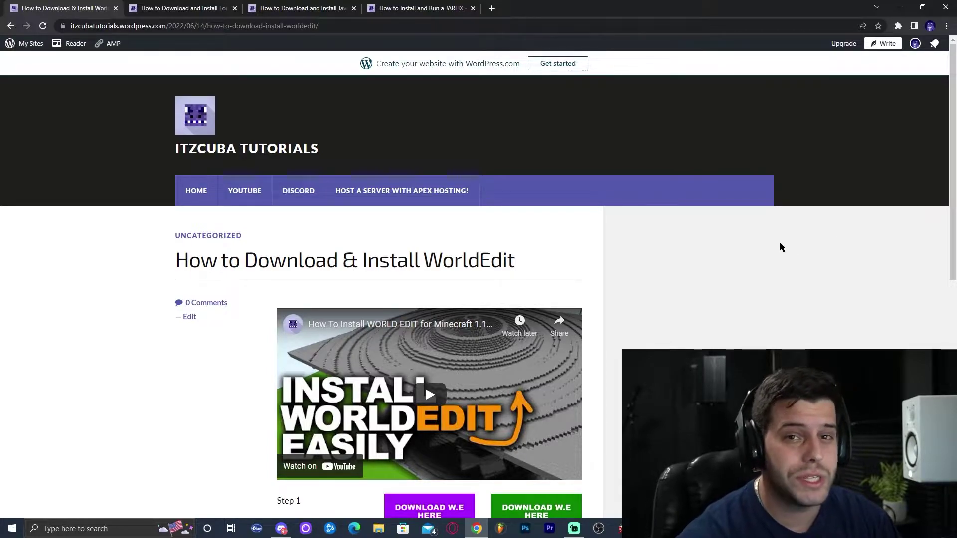
Scroll to Step 1 of the WorldEdit guide and follow the CurseForge 'Download W.E Here' link
scroll(753, 255, "down", 3)
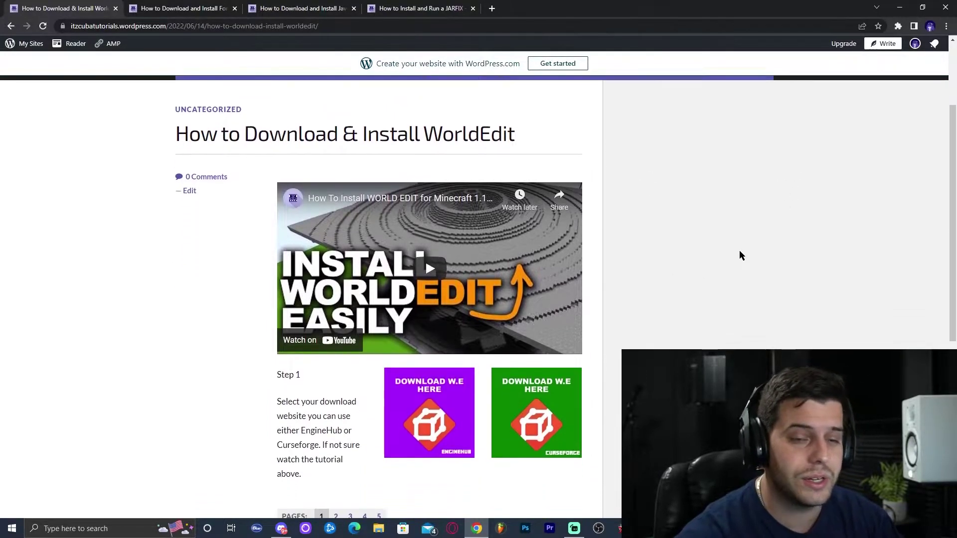
scroll(753, 244, "down", 3)
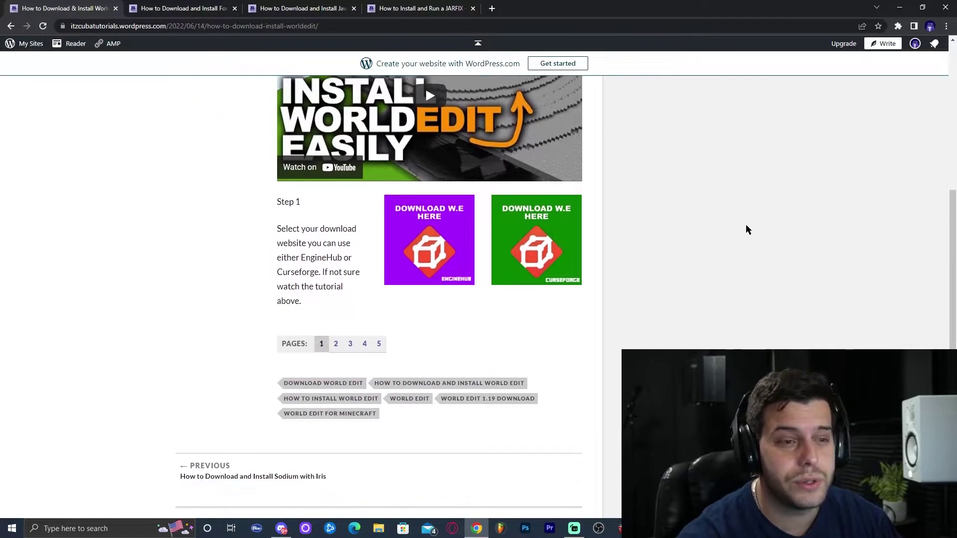
scroll(746, 227, "up", 2)
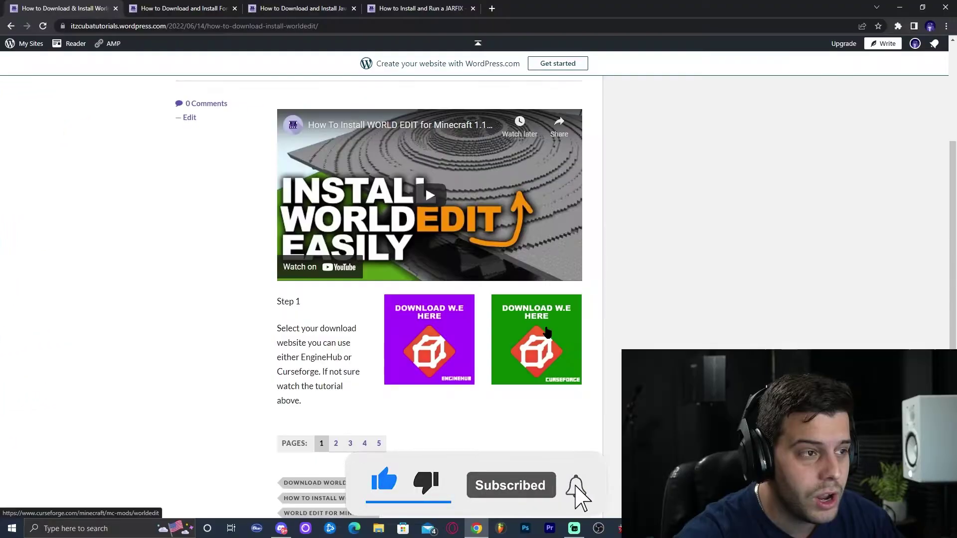
left_click(669, 244)
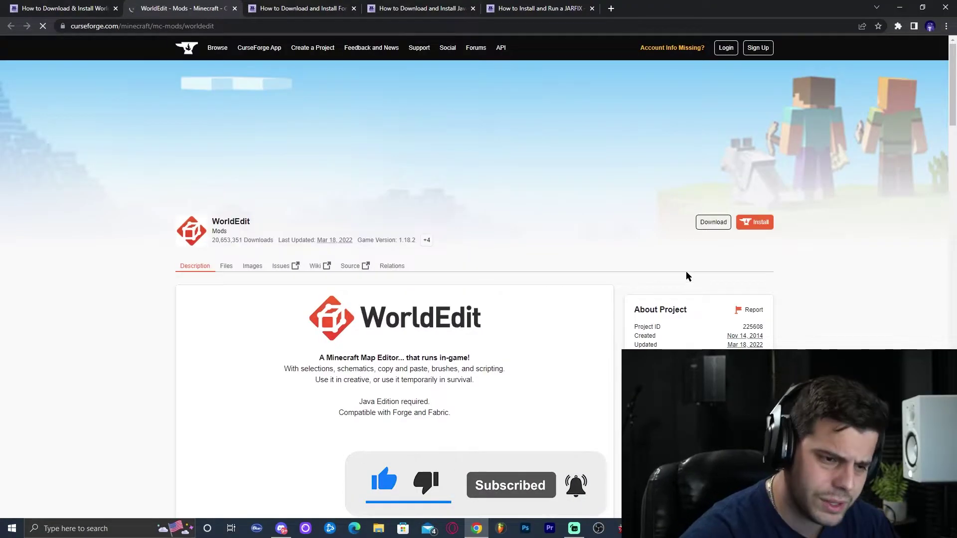
Browse the CurseForge WorldEdit project page and point out its Recent Files list
scroll(598, 249, "down", 4)
scroll(814, 265, "up", 1)
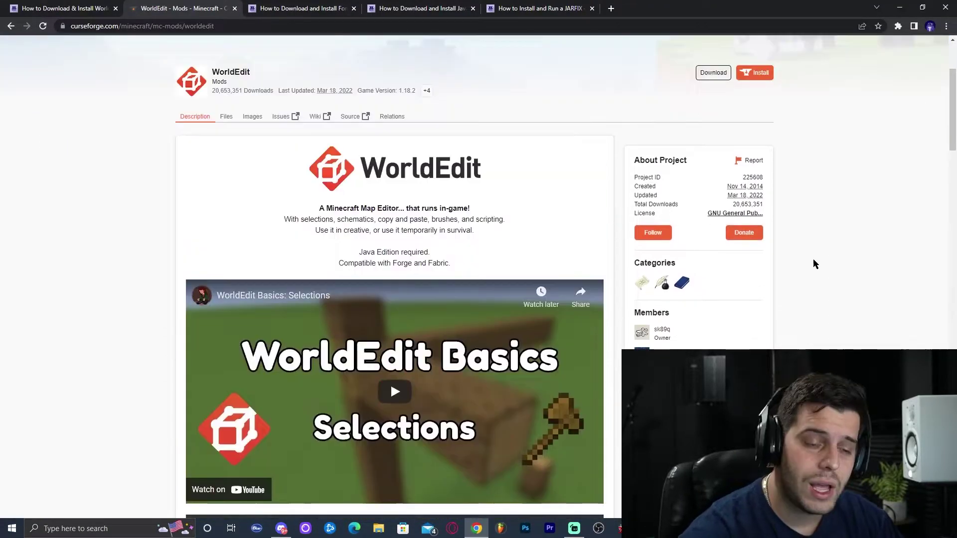
scroll(698, 209, "down", 5)
scroll(701, 306, "down", 1)
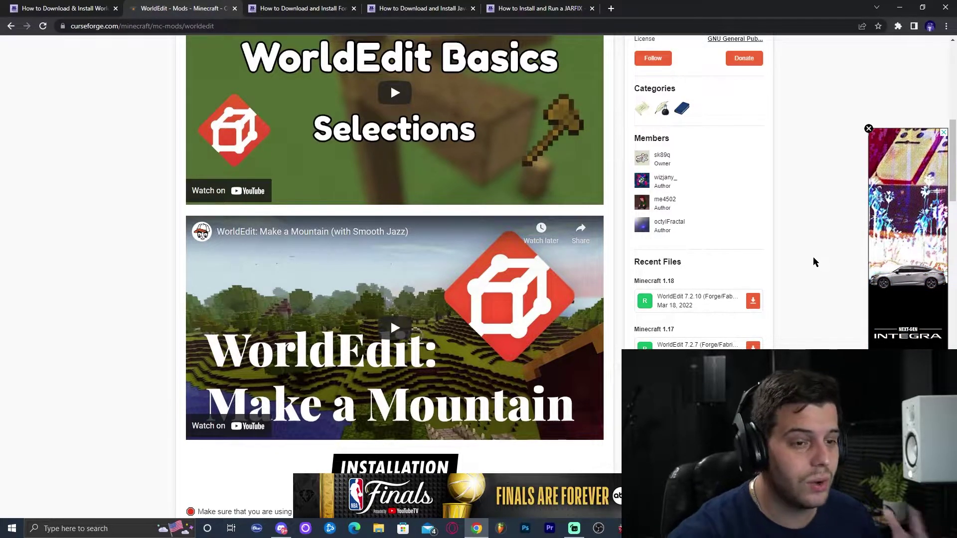
triple_click(801, 262)
left_click(828, 279)
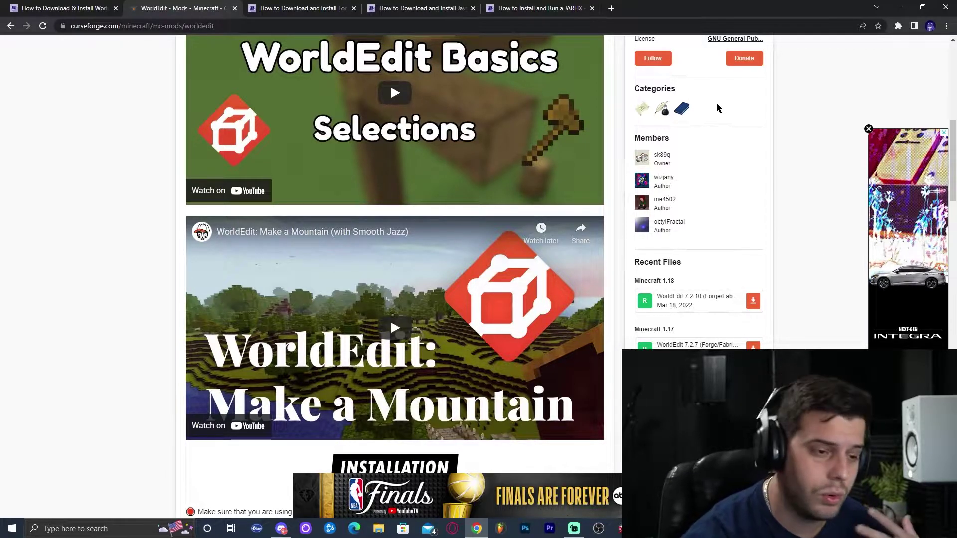
Go back to the ItzCuba WorldEdit install tutorial tab
scroll(698, 118, "up", 5)
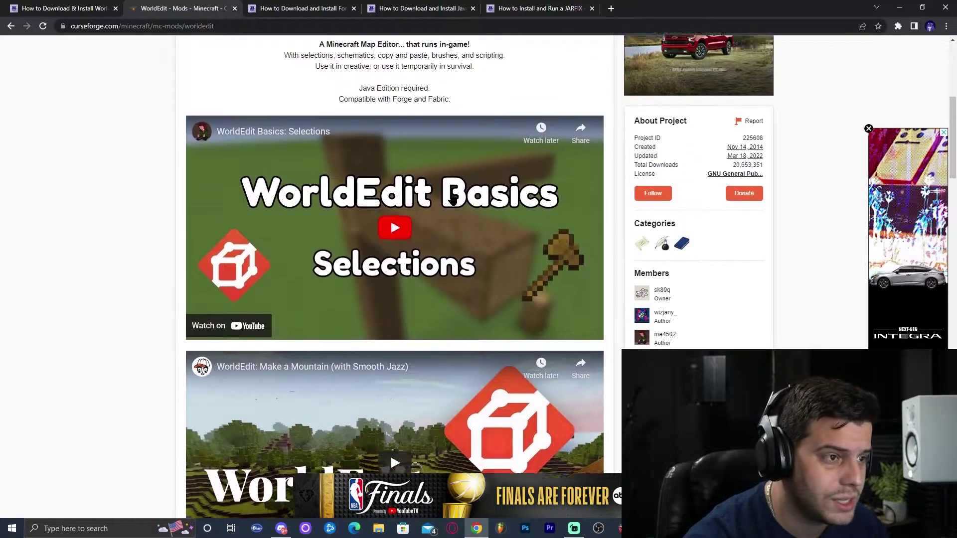
scroll(820, 229, "down", 7)
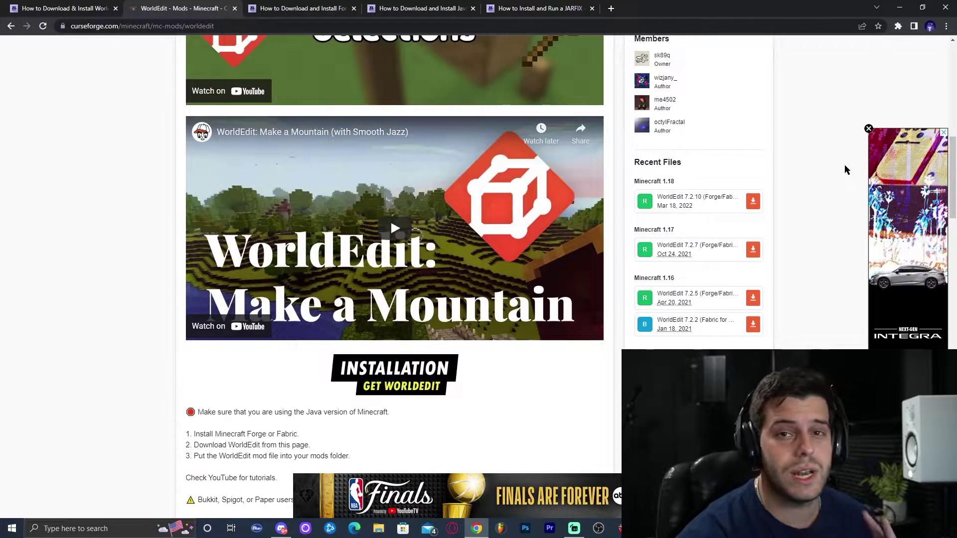
key("ctrl+shift+Tab")
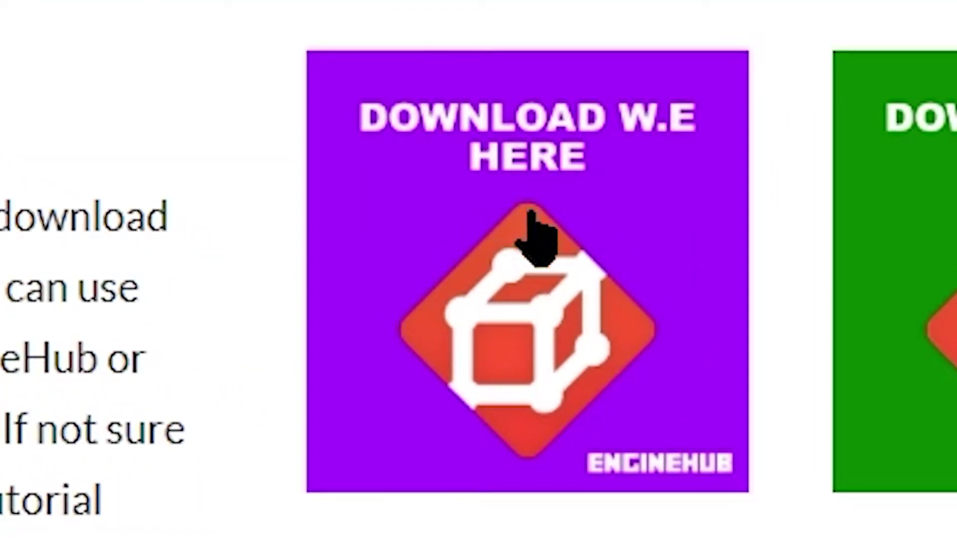
Open the EngineHub WorldEdit builds list and note the newest build, 6192
left_click(442, 313)
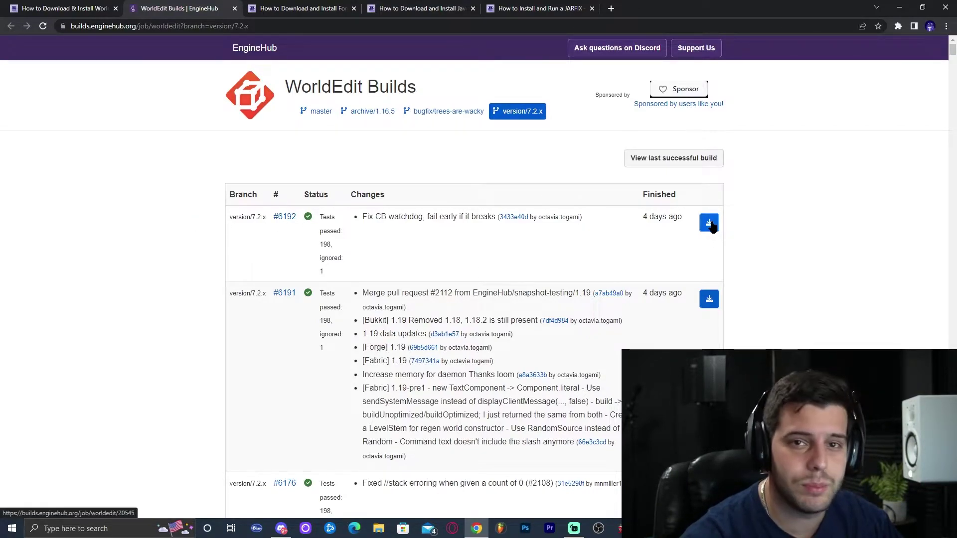
left_click_drag(301, 216, 279, 219)
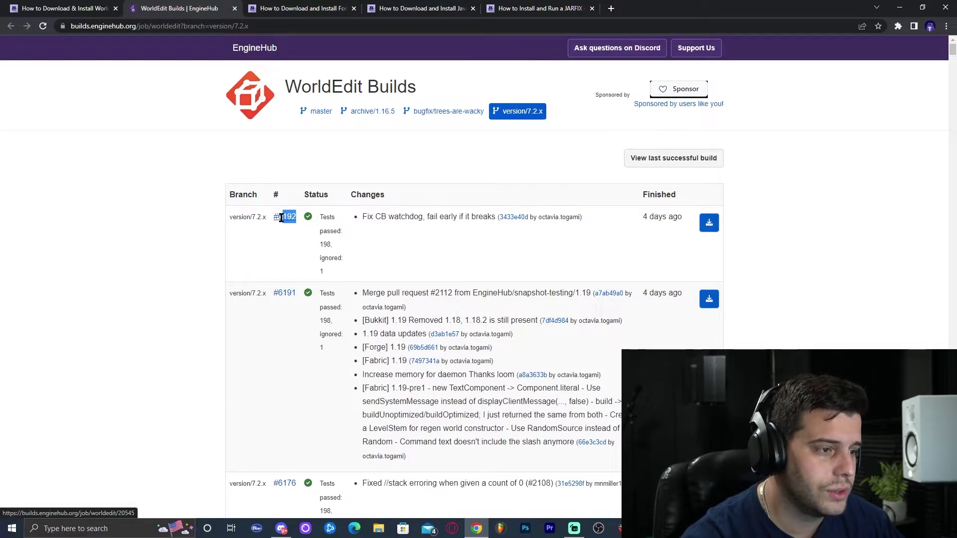
left_click(812, 227)
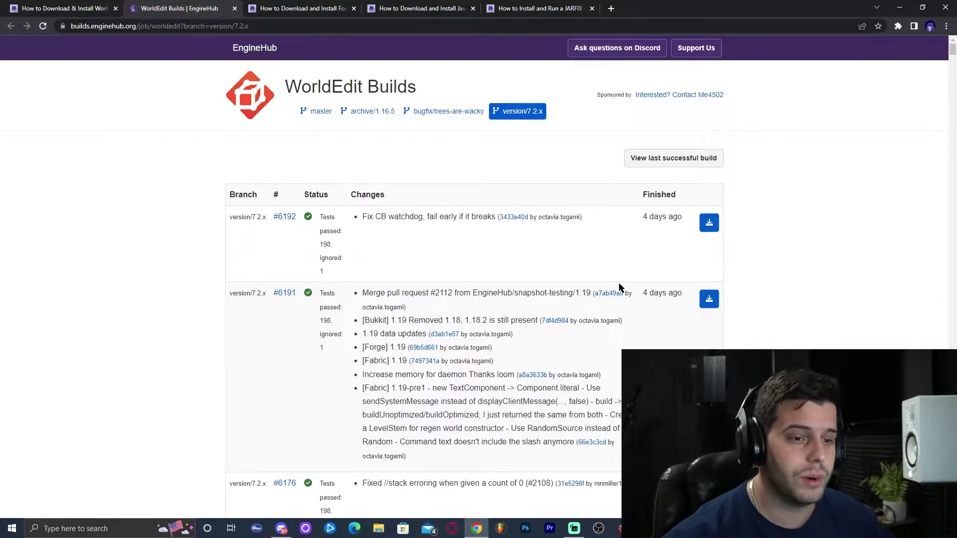
Check Step 2 of the tutorial, then open the download page for build #6192
key("ctrl+shift+Tab")
scroll(577, 384, "down", 15)
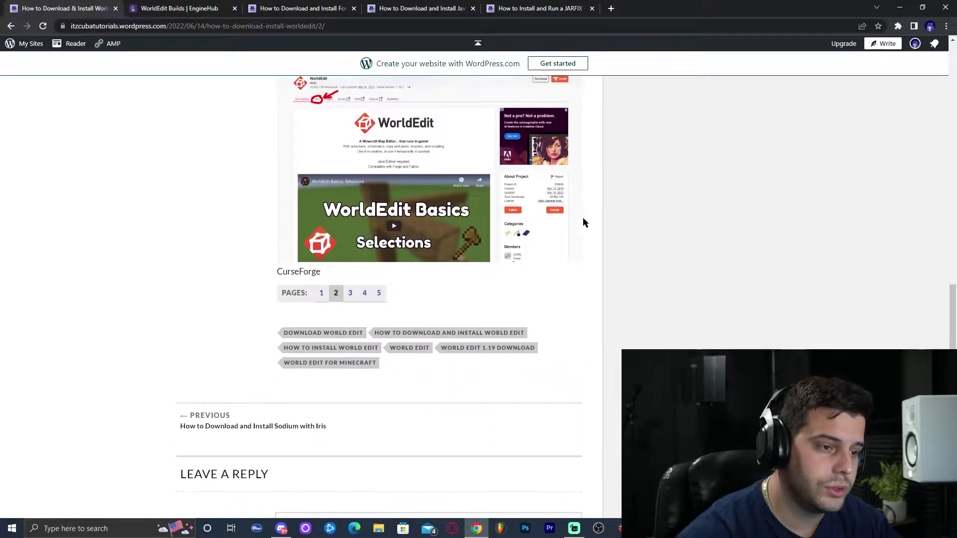
scroll(584, 222, "up", 15)
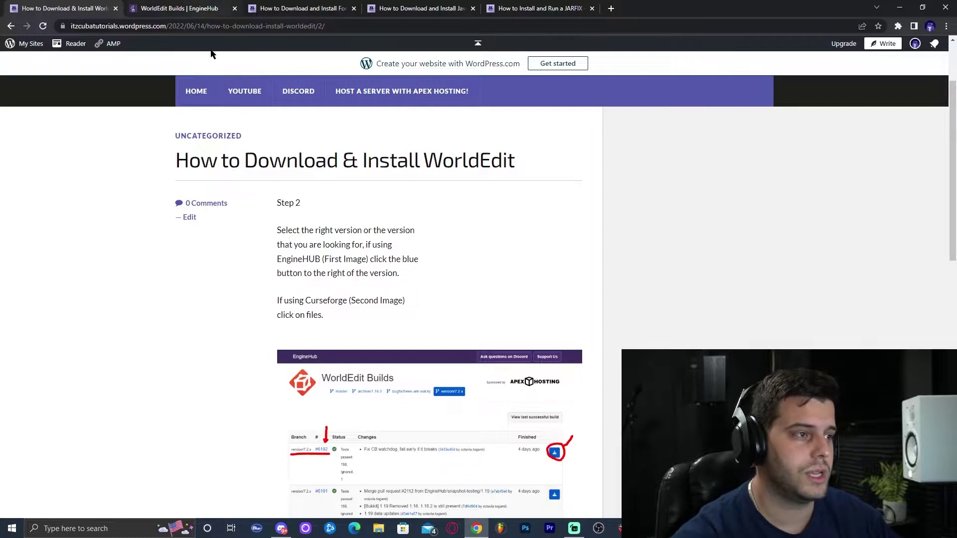
scroll(340, 390, "down", 12)
scroll(419, 399, "up", 12)
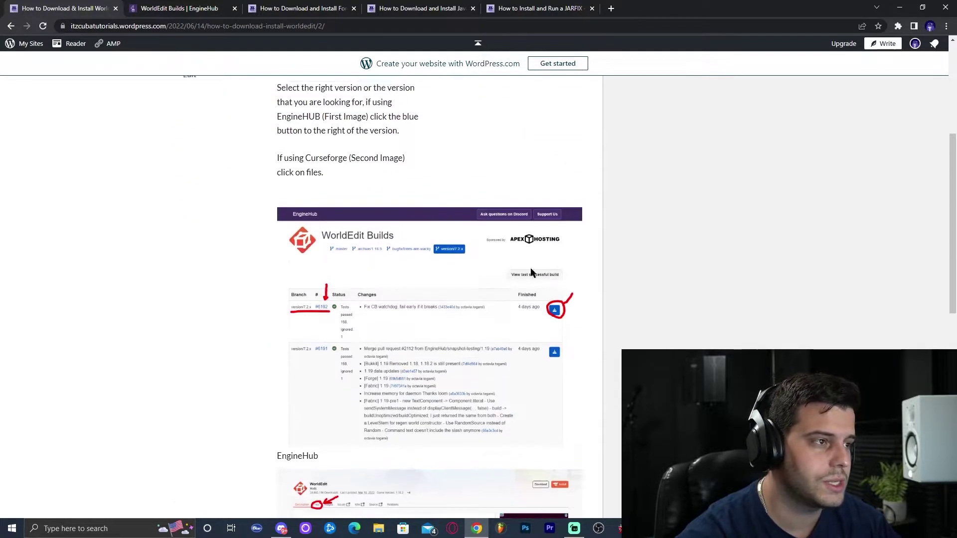
key("ctrl+Tab")
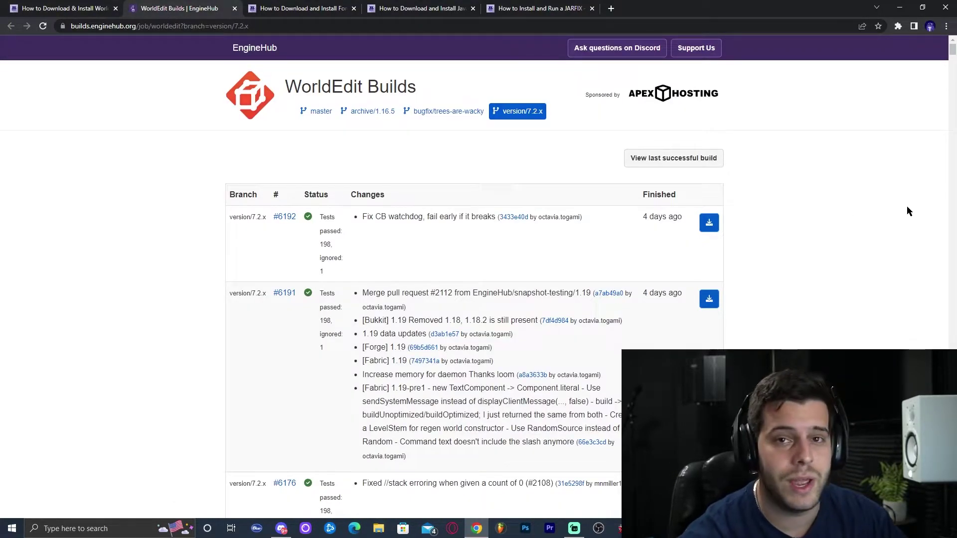
left_click(712, 229)
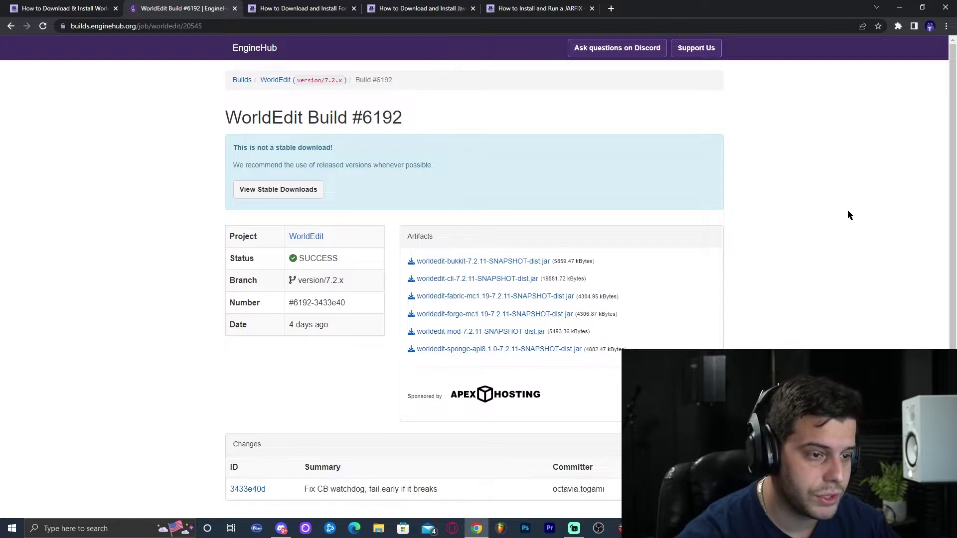
Download worldedit-forge-mc1.19-7.2.11-SNAPSHOT-dist.jar from the build's Artifacts list
left_click_drag(622, 316, 410, 317)
left_click(722, 315)
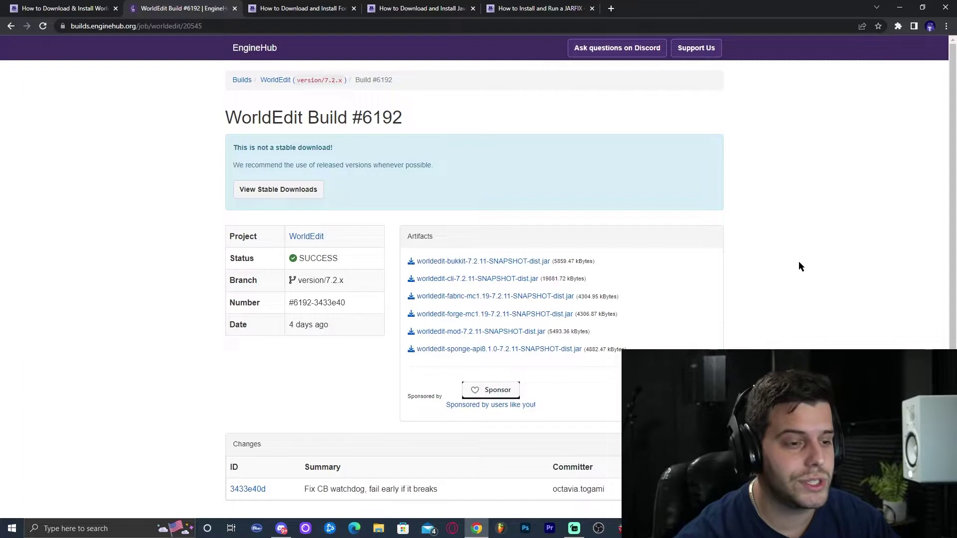
left_click(463, 317)
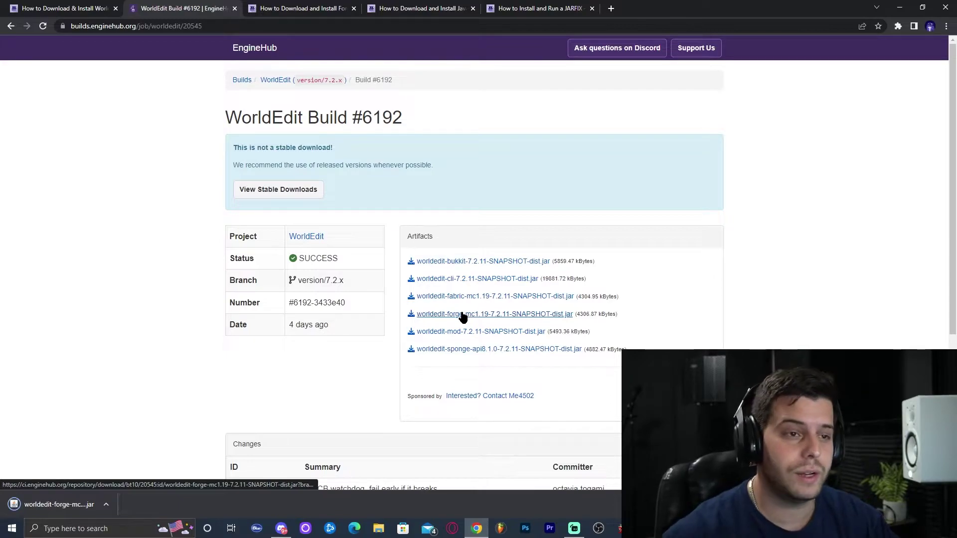
Drag the WorldEdit Forge jar from the download shelf onto the desktop and refresh it
double_click(705, 4)
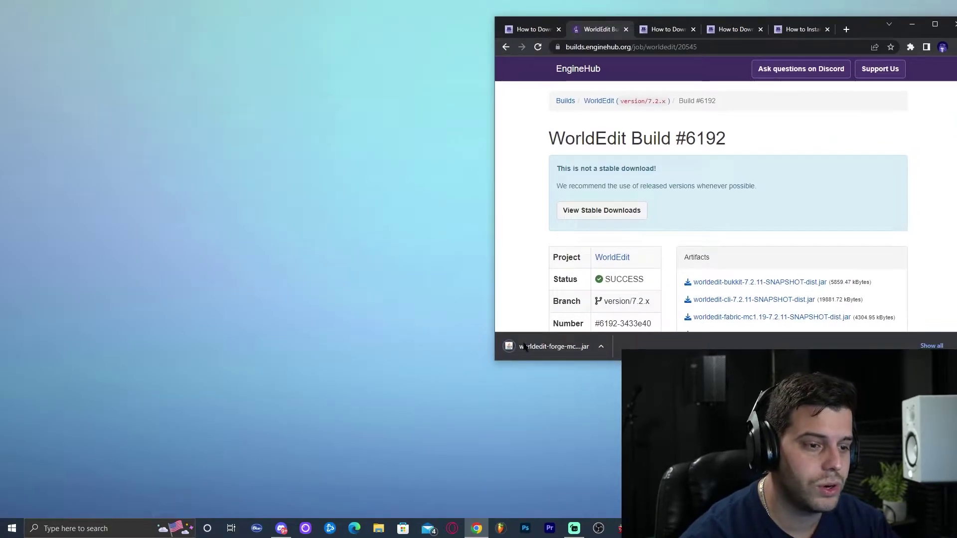
left_click_drag(537, 354, 301, 246)
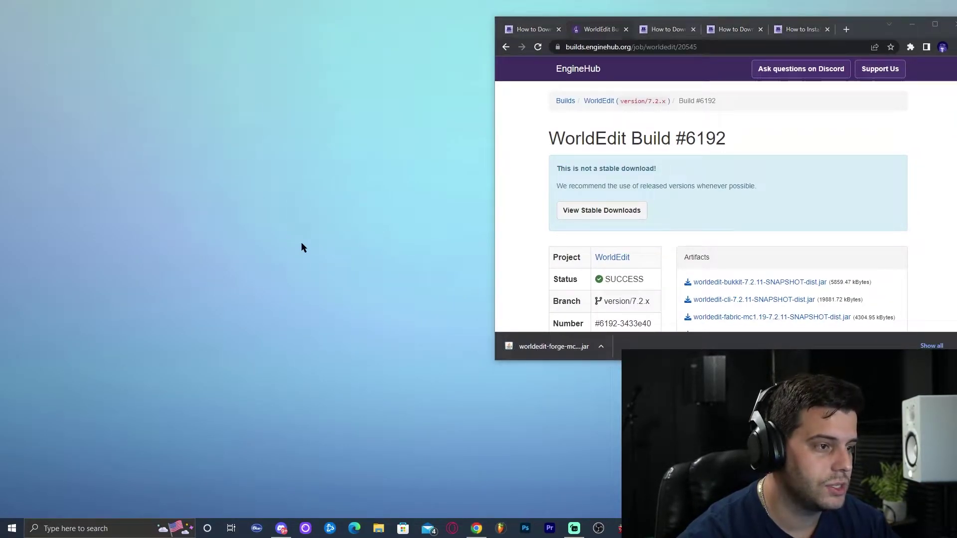
right_click(328, 124)
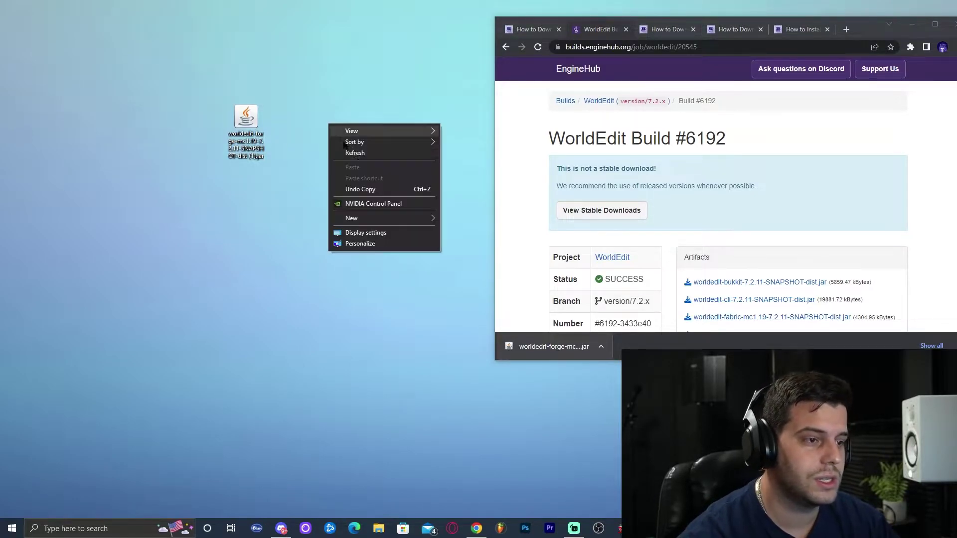
left_click(349, 153)
Minimize Chrome and refresh the desktop a few times to show the jar
key("super+d")
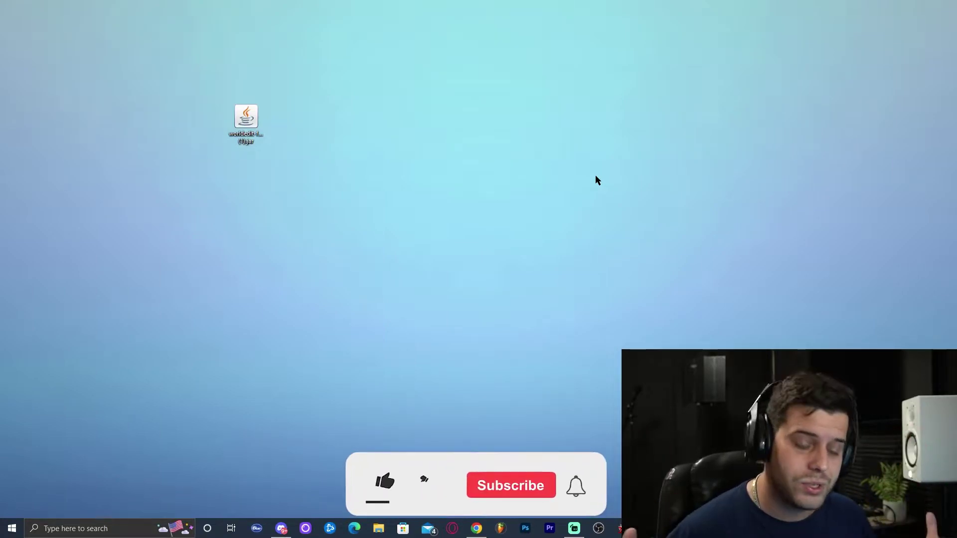
right_click(621, 184)
left_click(659, 213)
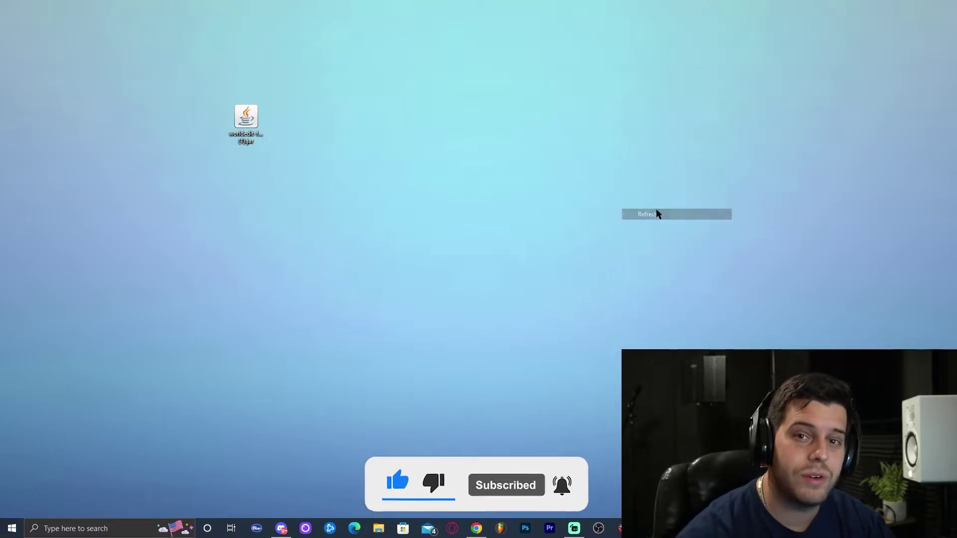
right_click(649, 180)
left_click(663, 209)
right_click(644, 194)
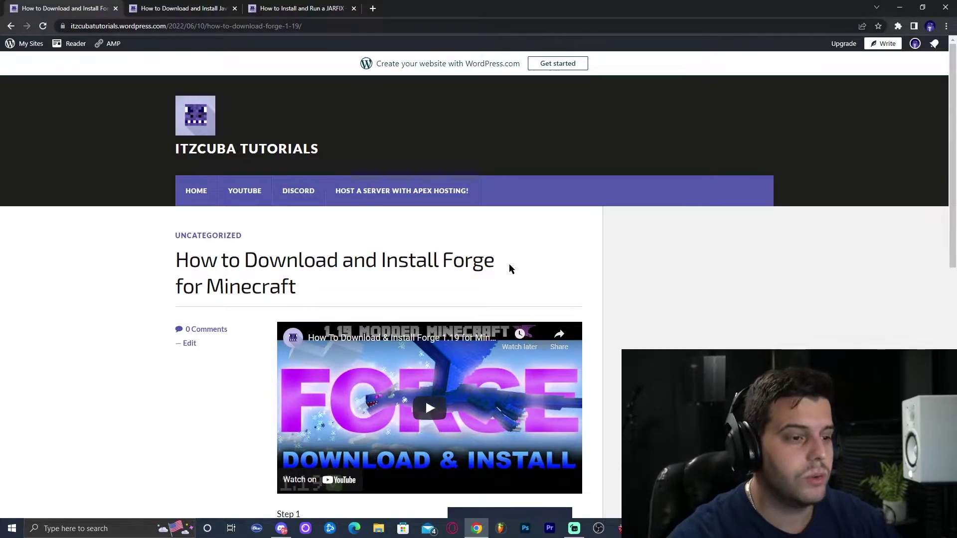
Scroll the Forge tutorial and follow its link to the Forge downloads site
scroll(733, 208, "down", 4)
scroll(763, 226, "up", 3)
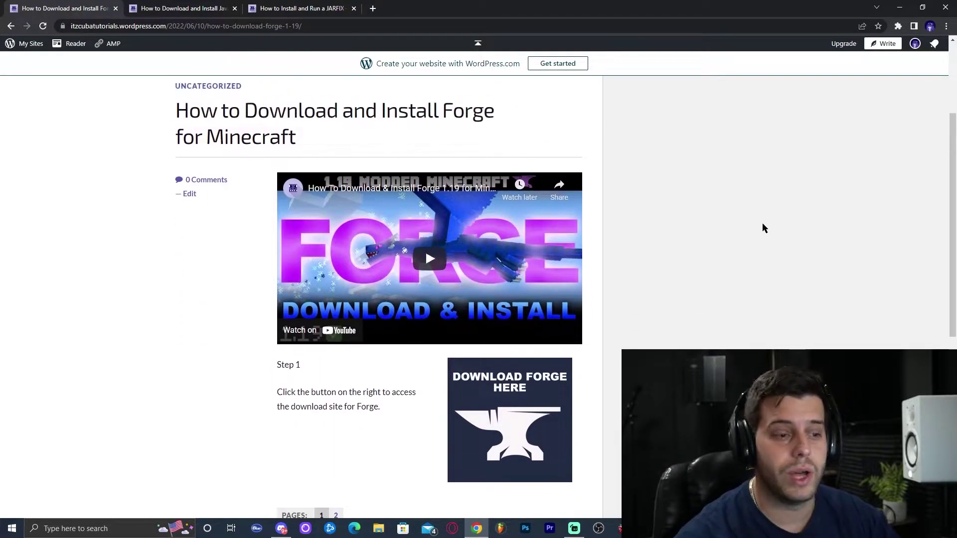
scroll(795, 267, "down", 2)
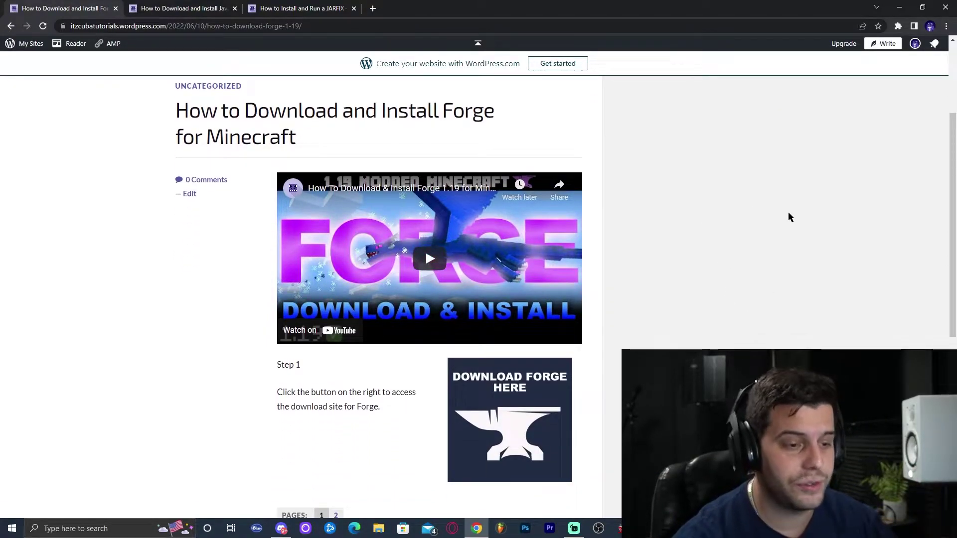
scroll(605, 327, "down", 2)
left_click(551, 290)
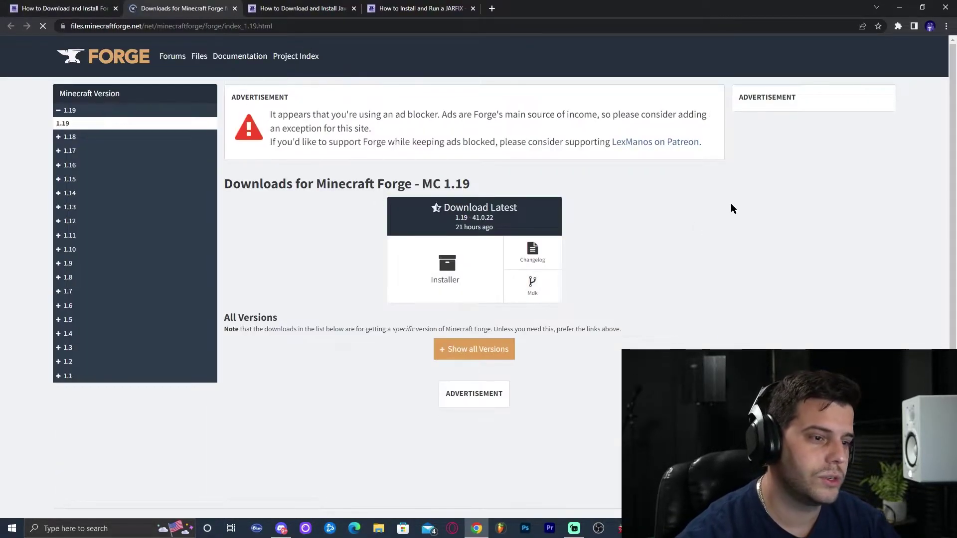
Confirm the page is for MC 1.19 and request the latest 41.0.22 installer
left_click_drag(537, 183, 247, 187)
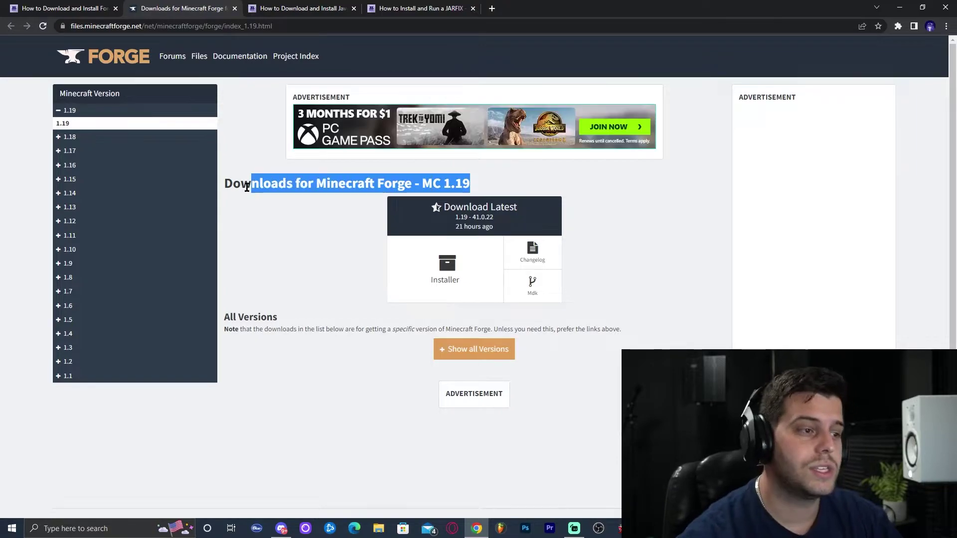
left_click_drag(475, 183, 422, 183)
left_click(477, 185)
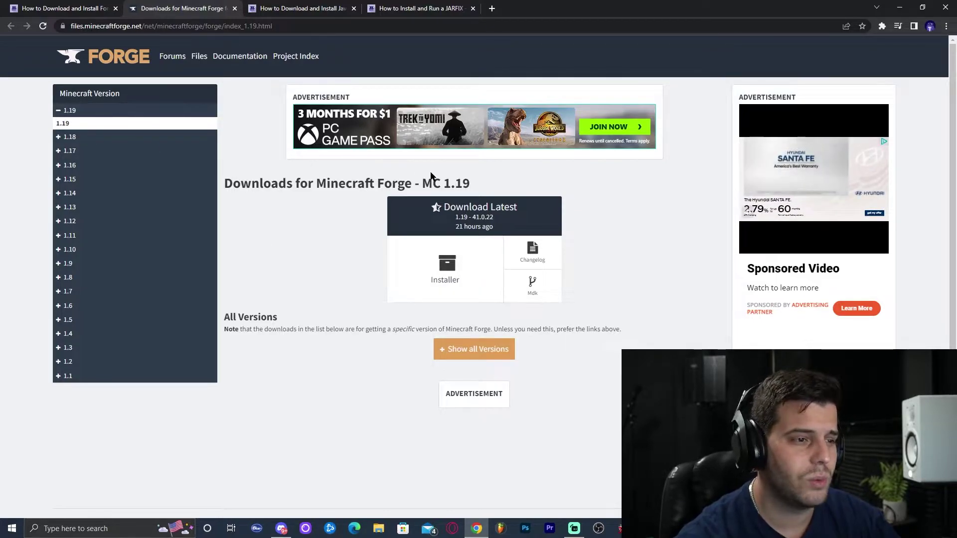
left_click_drag(473, 183, 443, 184)
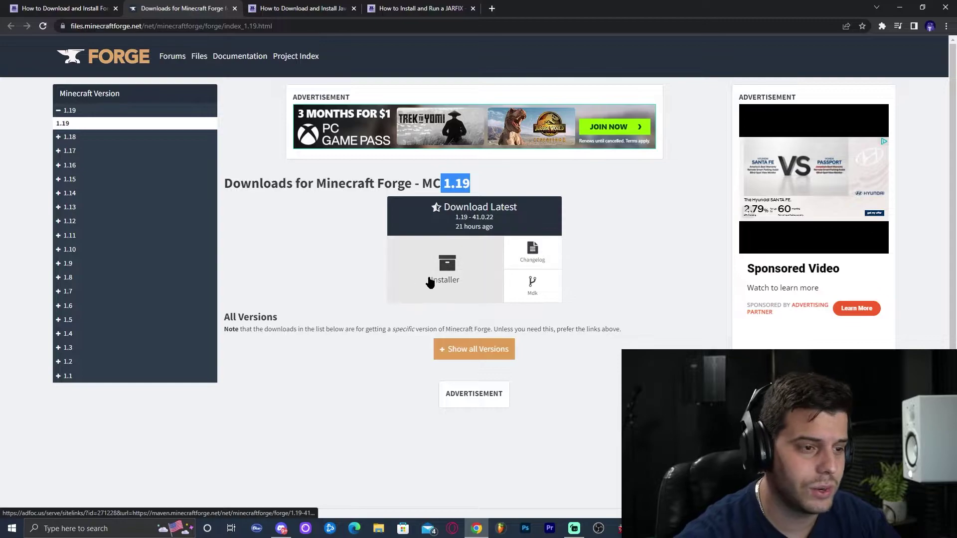
left_click(445, 277)
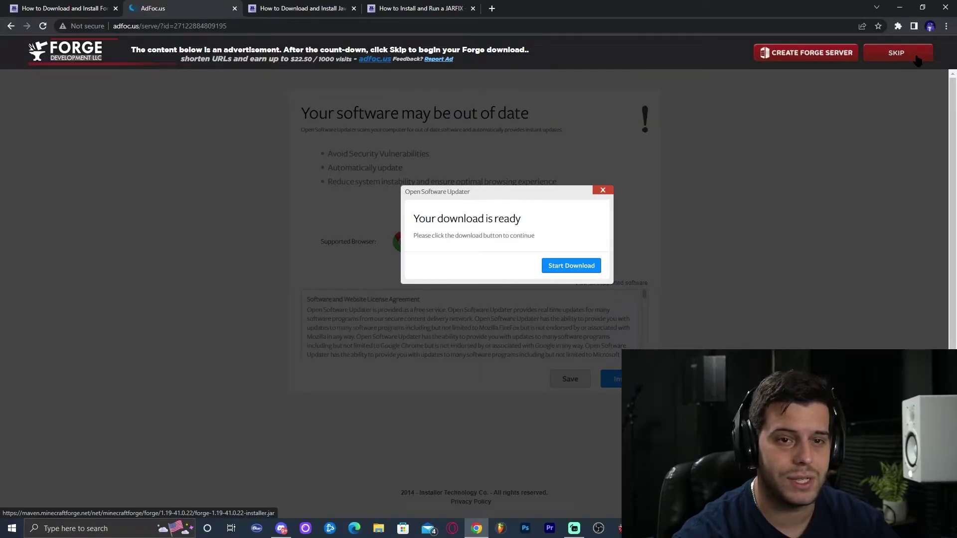
Skip the AdFoc.us ad and drag the downloaded Forge 1.19 installer jar onto the desktop
left_click(916, 59)
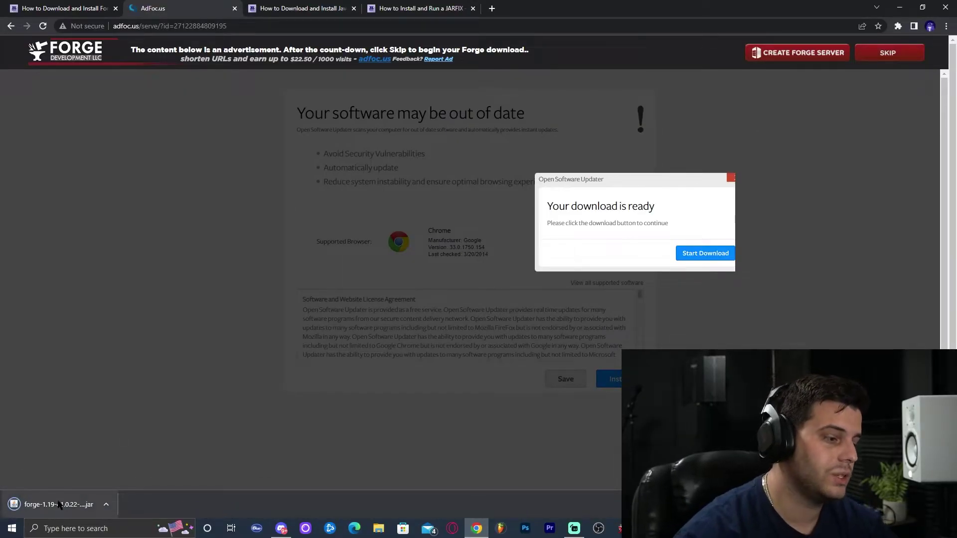
double_click(585, 4)
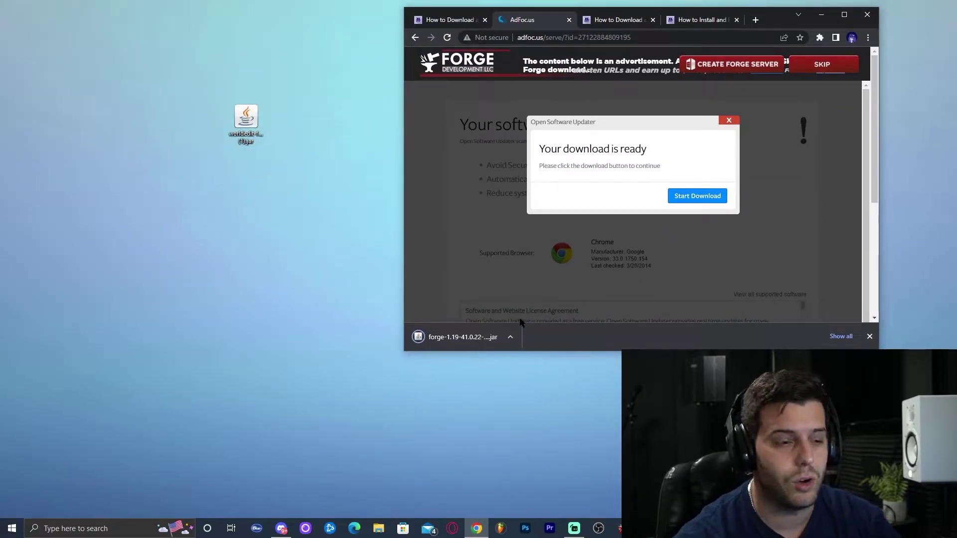
left_click_drag(477, 341, 239, 191)
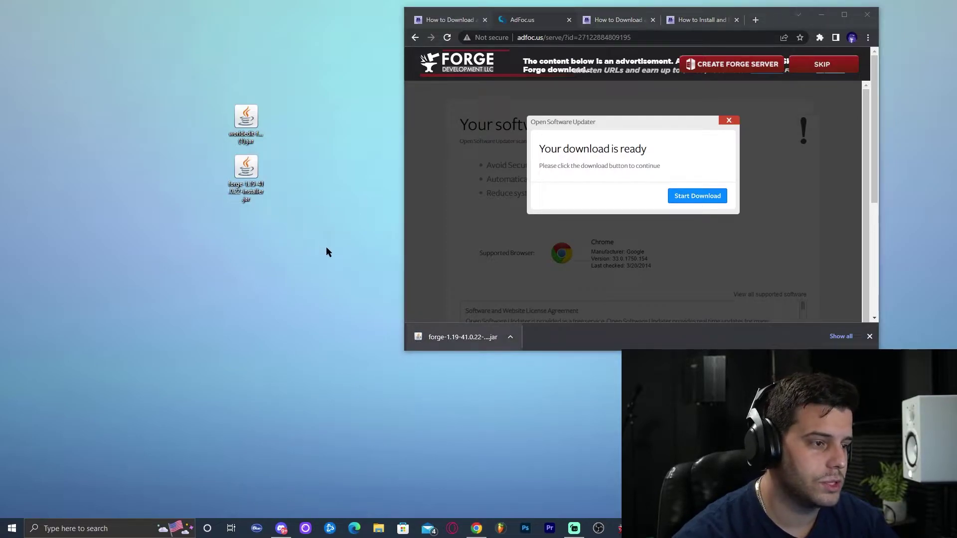
left_click(844, 15)
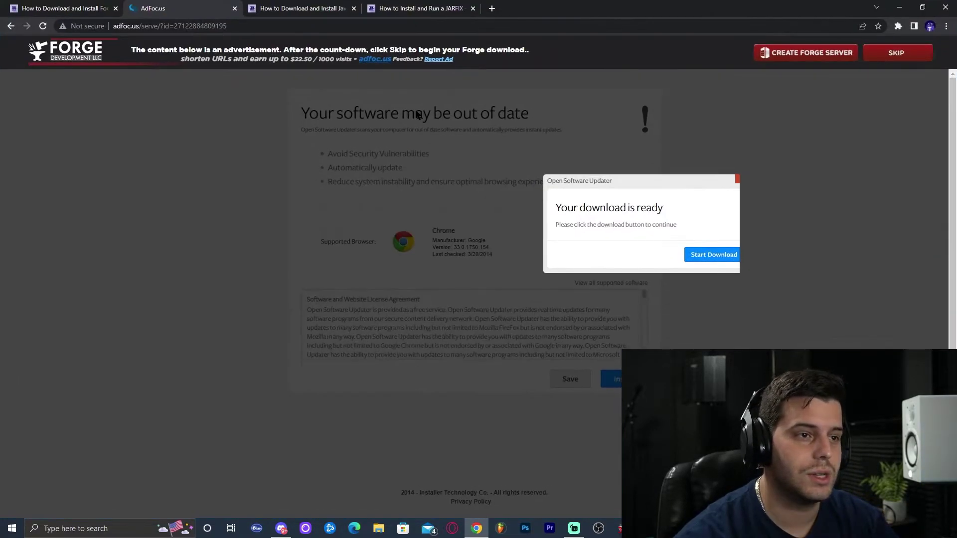
Close the AdFoc.us page and refresh the desktop so the Forge jar appears
left_click(235, 8)
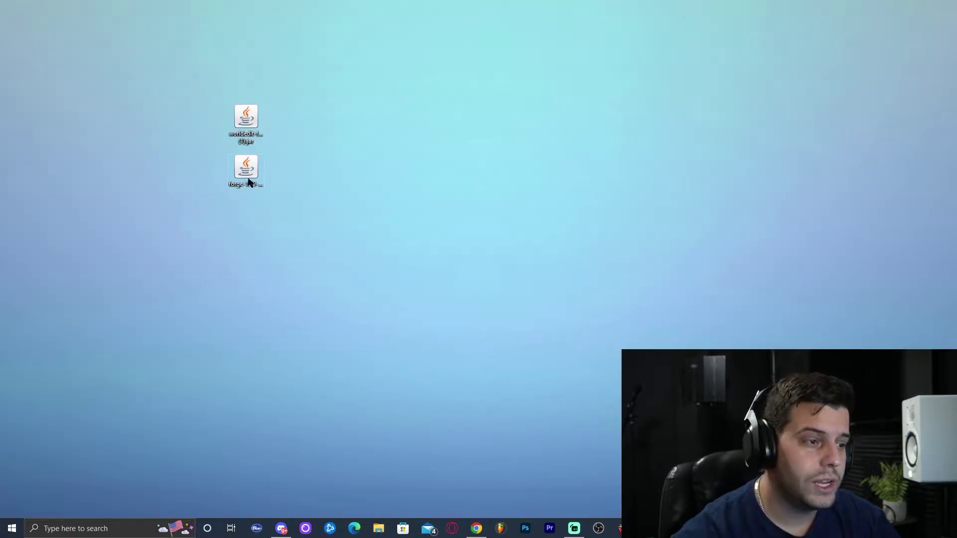
right_click(329, 152)
left_click(355, 184)
right_click(406, 164)
left_click(431, 191)
right_click(430, 188)
left_click(459, 217)
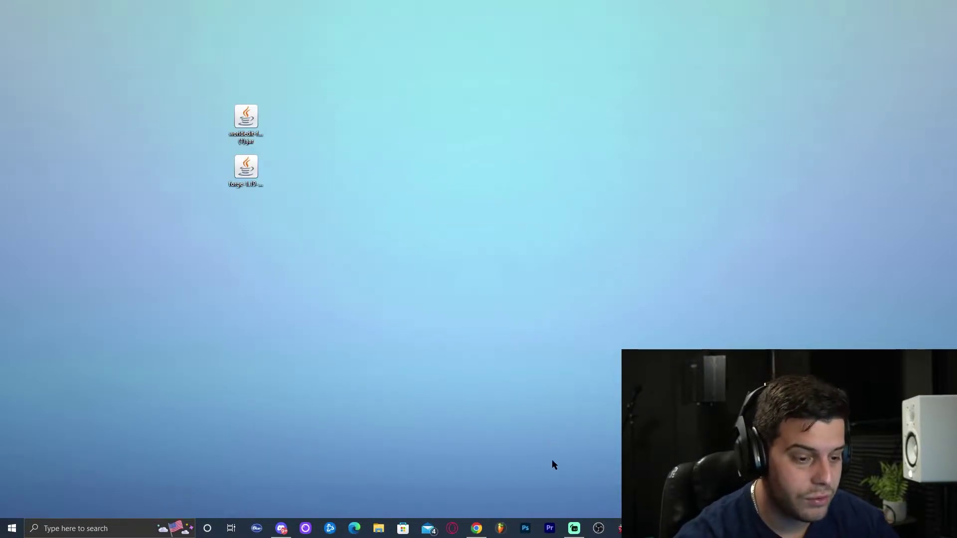
left_click(477, 528)
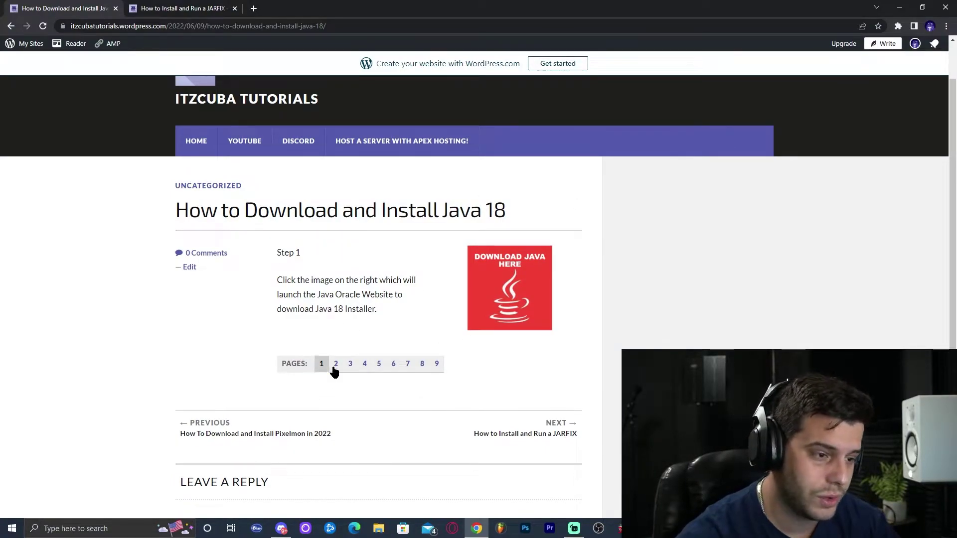
Open Oracle's Java downloads page from the tutorial and show the JDK 18 Windows downloads
left_click_drag(507, 209, 180, 211)
left_click(180, 219)
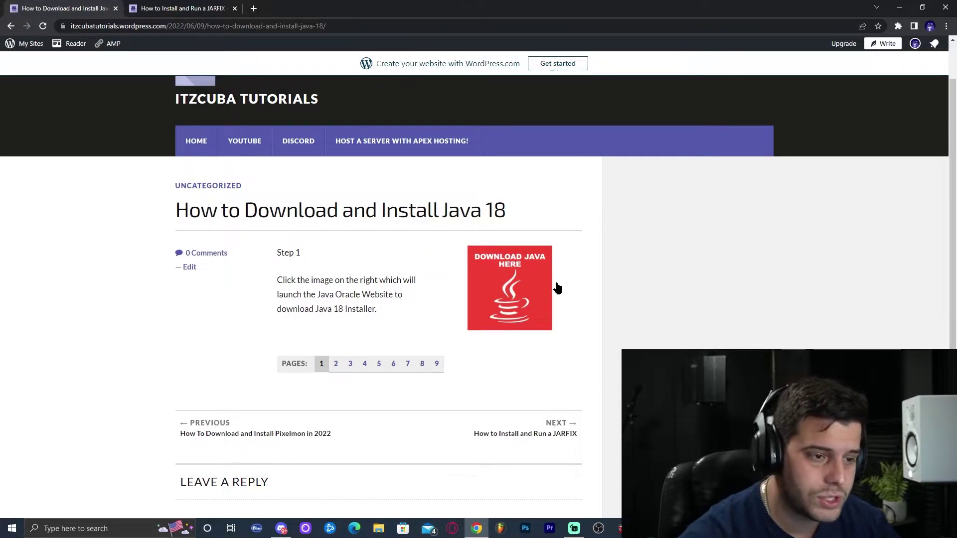
left_click(507, 282)
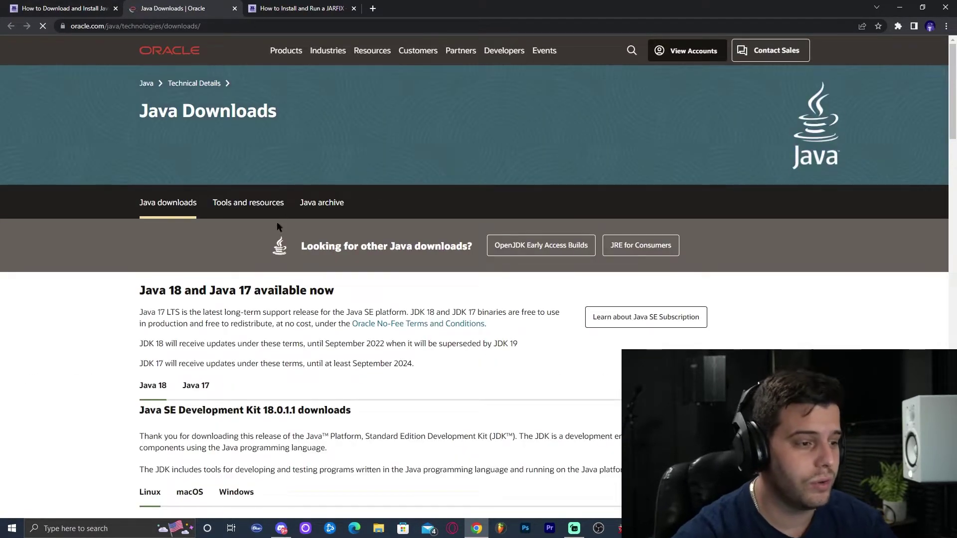
scroll(447, 171, "down", 4)
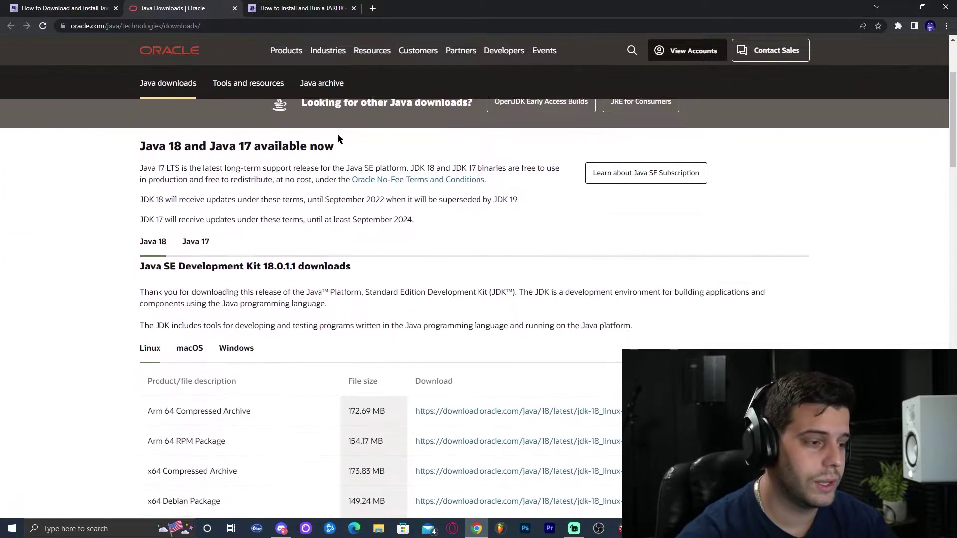
left_click(235, 294)
Download the Windows x64 Installer for JDK 18
left_click_drag(156, 389, 207, 392)
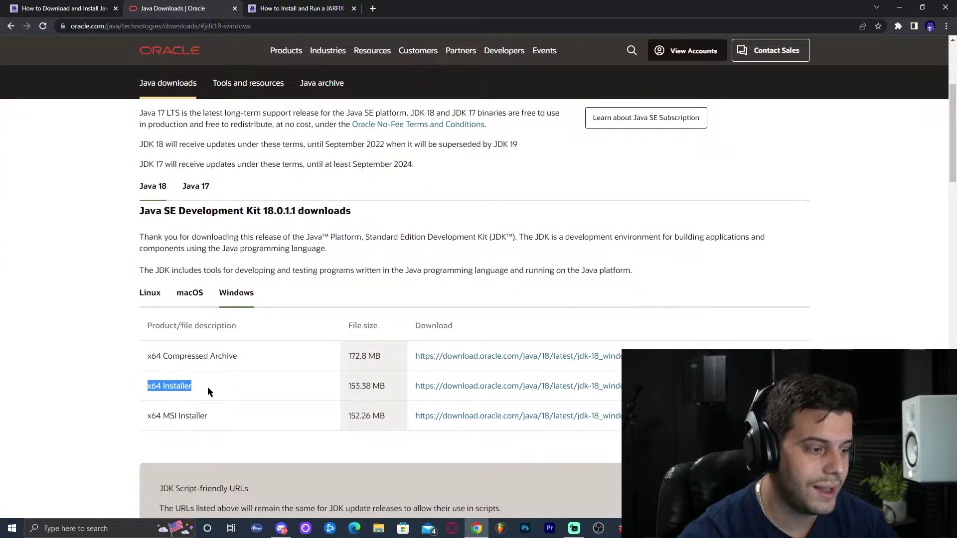
scroll(276, 247, "down", 2)
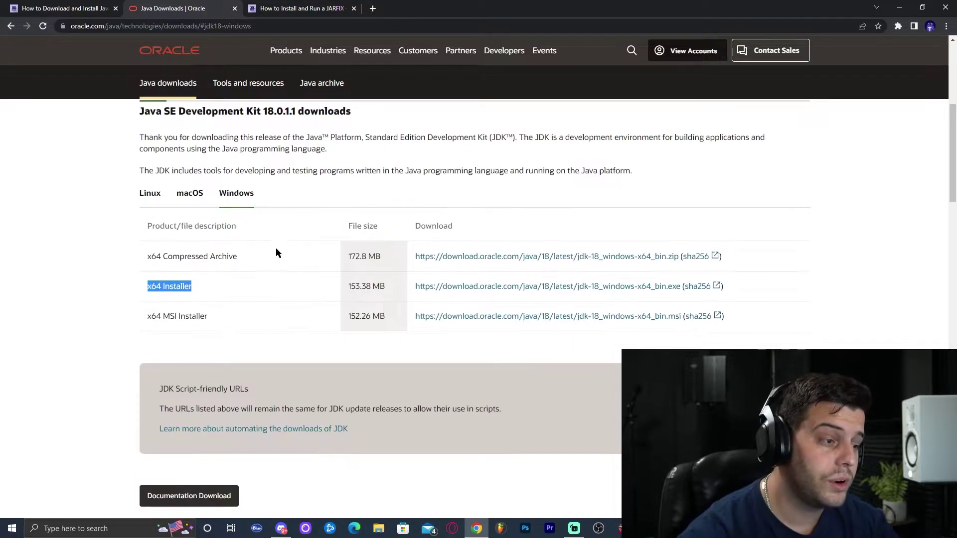
left_click(208, 286)
left_click_drag(239, 256, 173, 253)
left_click_drag(223, 319, 208, 288)
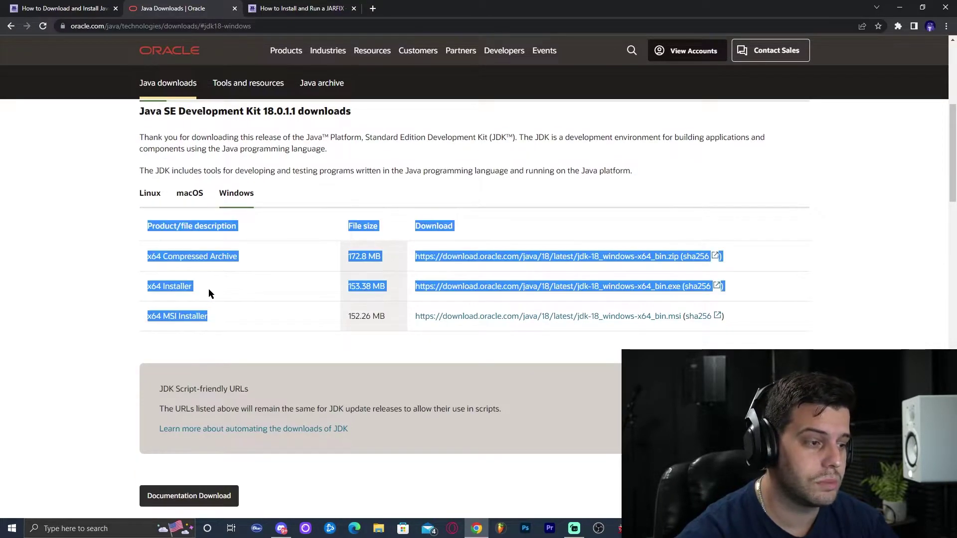
left_click(280, 288)
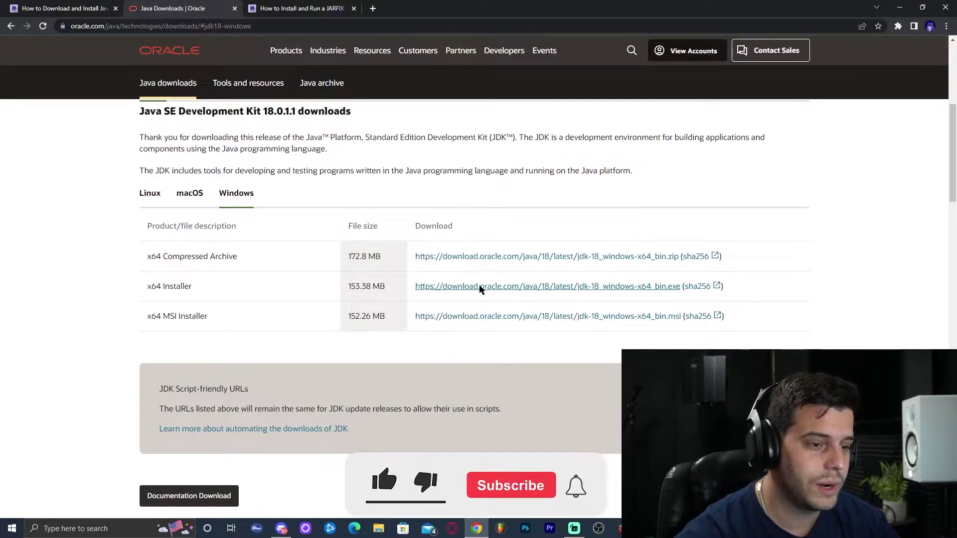
scroll(473, 284, "down", 1)
left_click(475, 242)
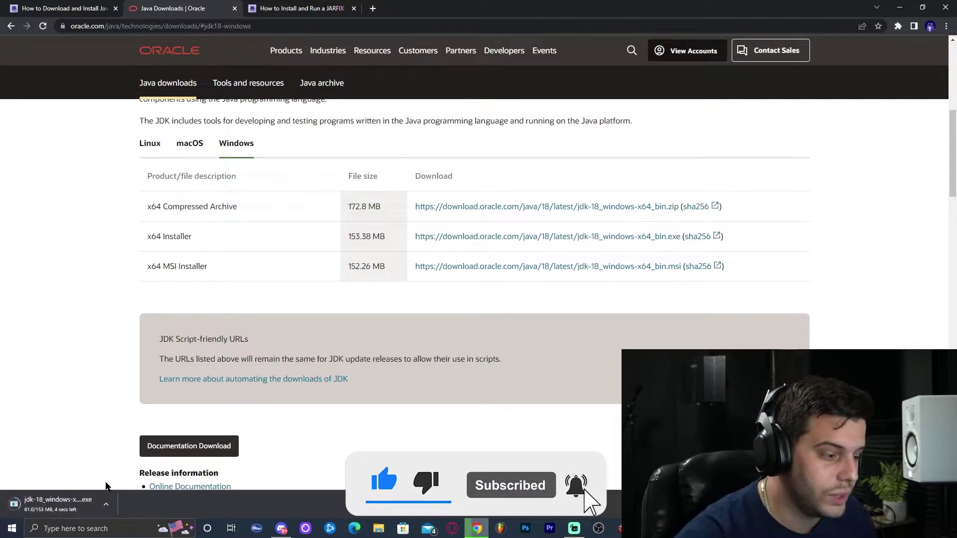
Restore the browser window and copy the JDK 18 installer onto the desktop
key("super+Down")
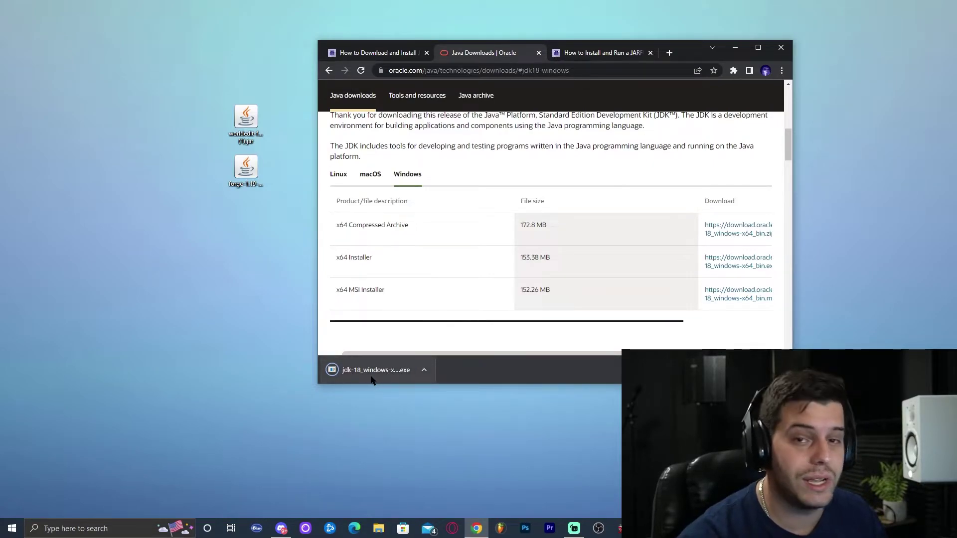
left_click_drag(382, 372, 272, 157)
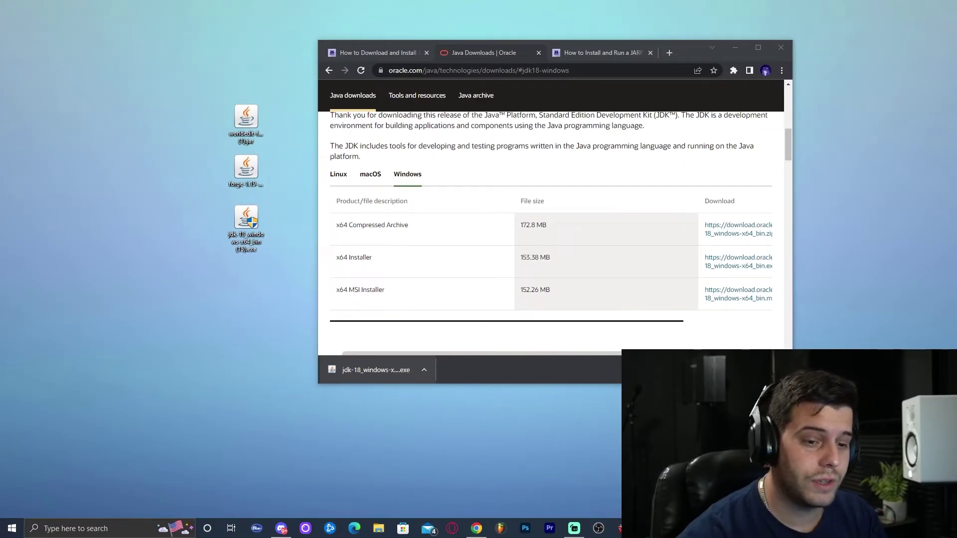
left_click(329, 264)
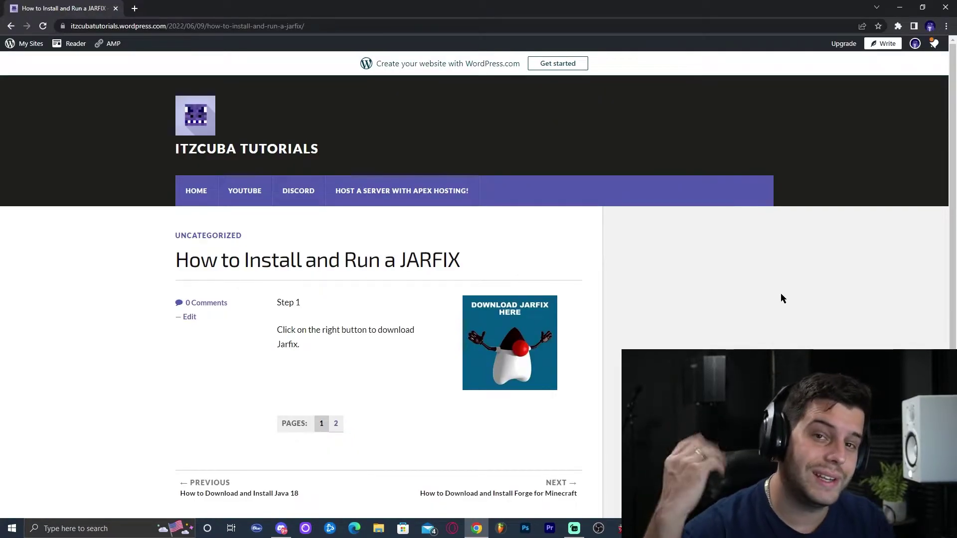
Open the Jarfix site from the tutorial and download jarfix.exe
left_click_drag(519, 262, 199, 265)
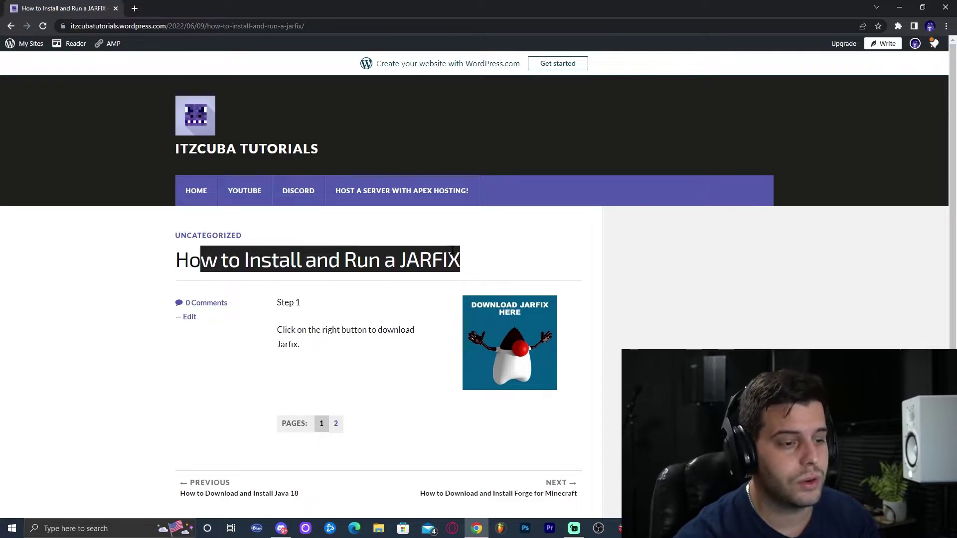
left_click(200, 264)
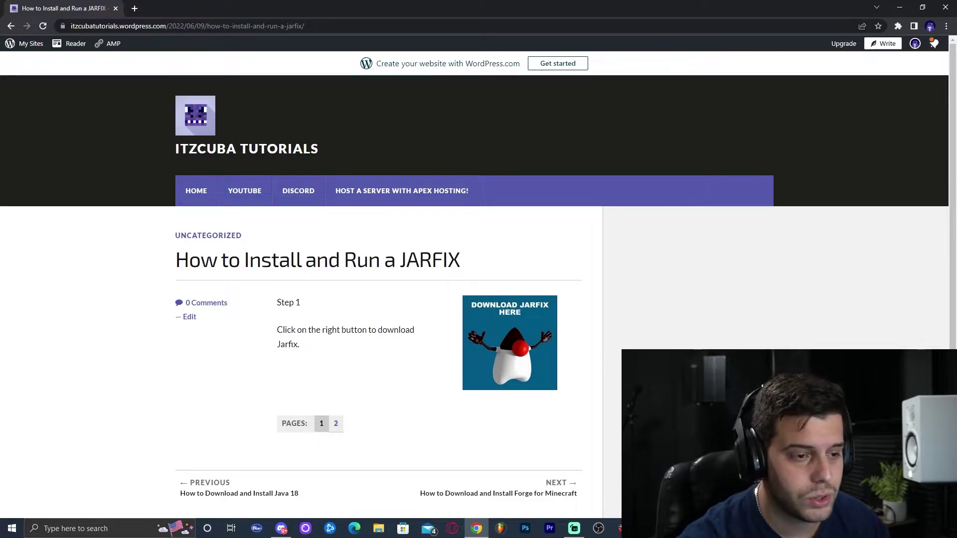
left_click(555, 343)
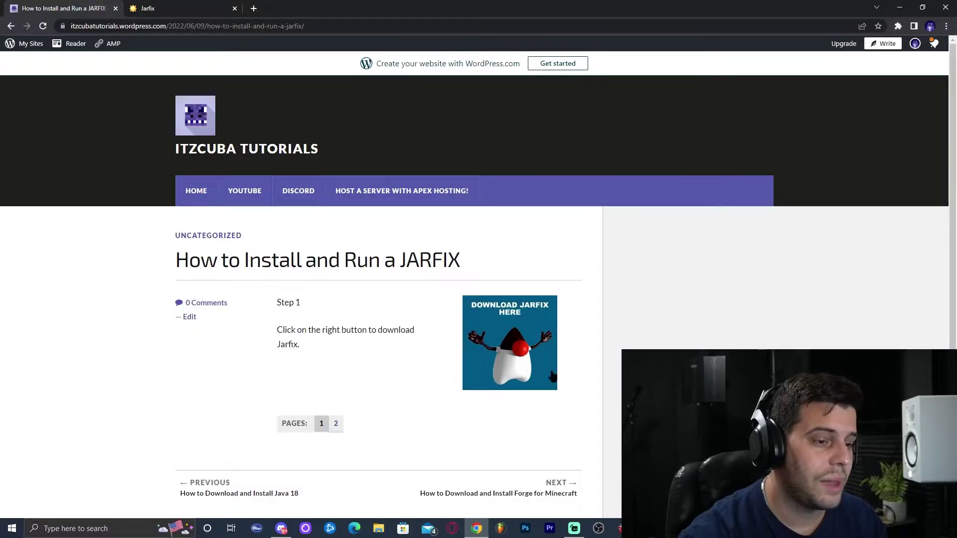
left_click(170, 8)
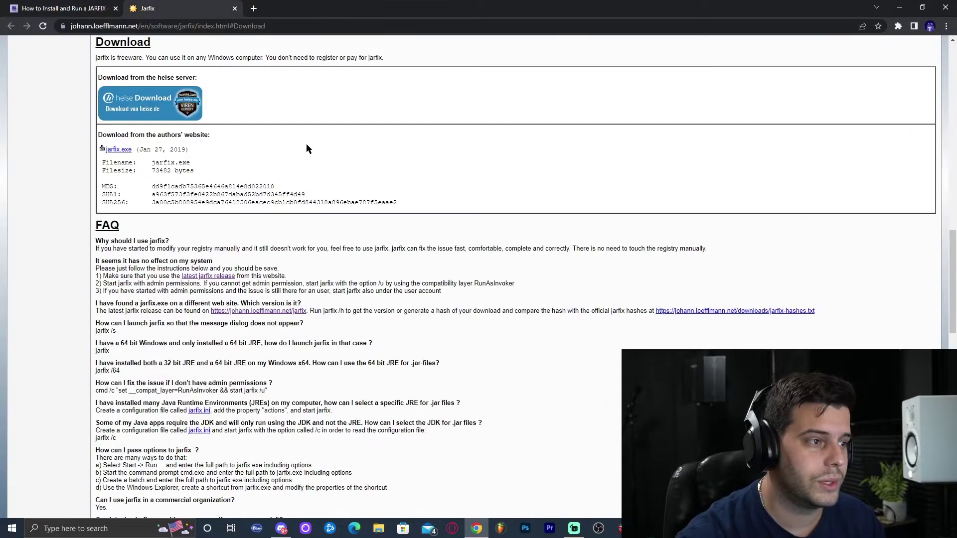
left_click_drag(138, 161, 104, 149)
left_click(321, 53)
key("super+Down")
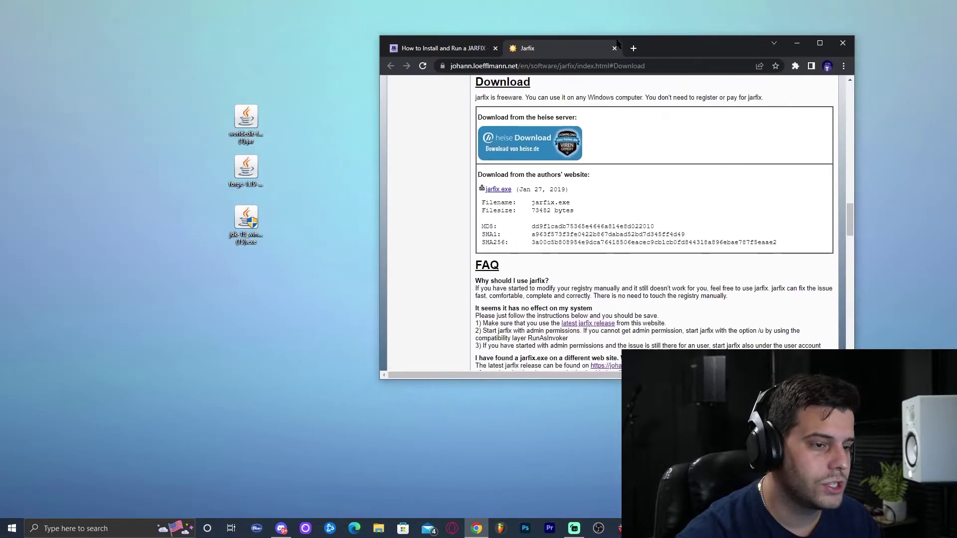
left_click(494, 193)
Move jarfix.exe onto the desktop, close Chrome, and refresh the desktop icons
left_click_drag(452, 363, 246, 296)
right_click(335, 213)
left_click(360, 244)
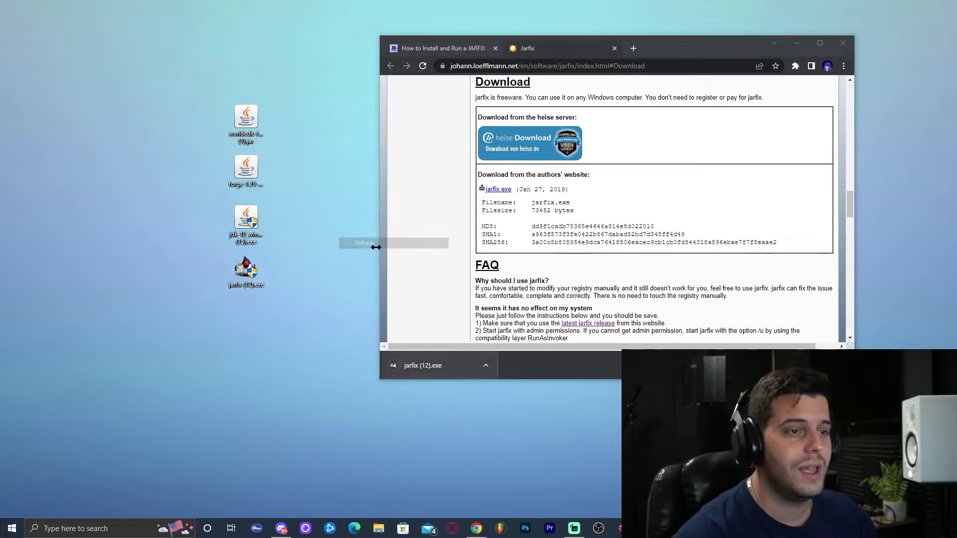
left_click_drag(298, 334, 222, 91)
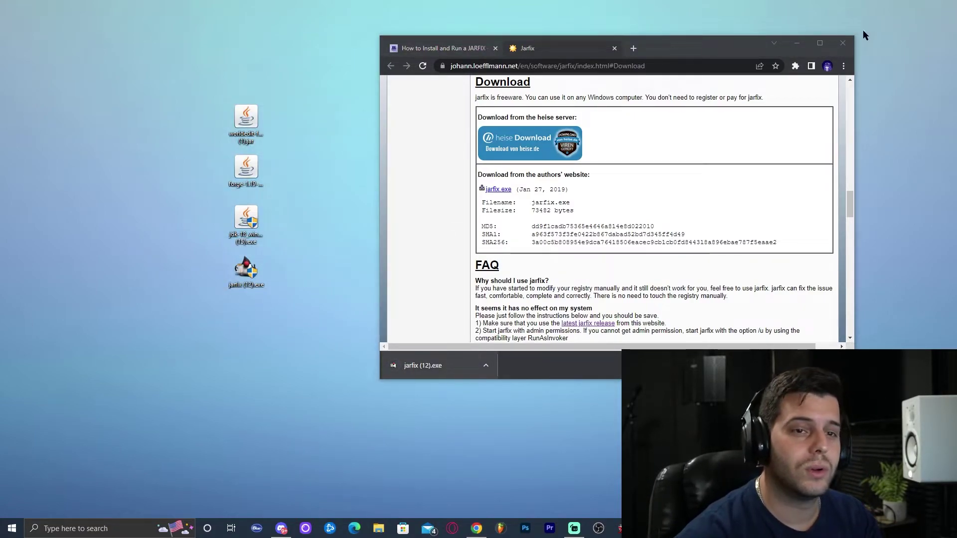
left_click(843, 44)
right_click(370, 160)
left_click(409, 189)
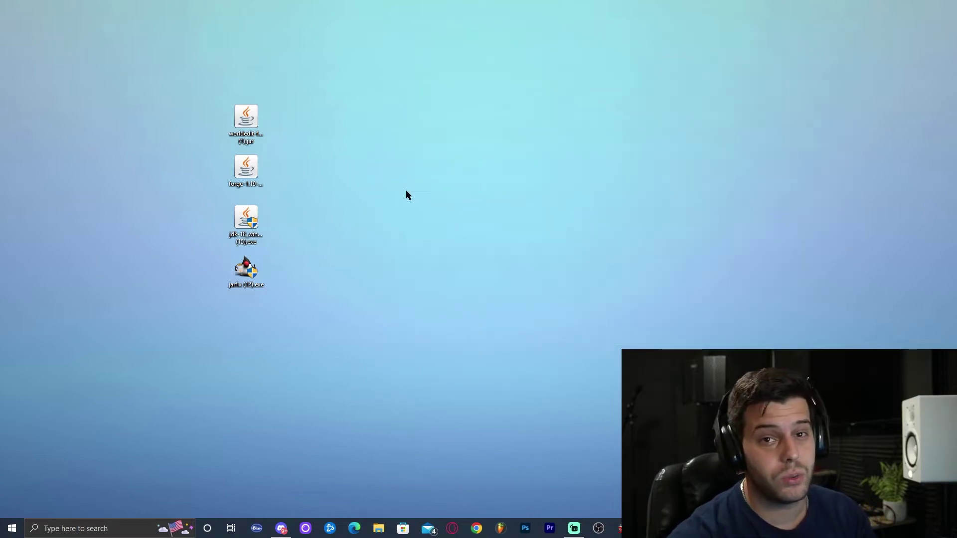
Run jarfix to bind .jar files to jdk-18.0.1.1, then delete jarfix.exe from the desktop
right_click(403, 182)
left_click(424, 210)
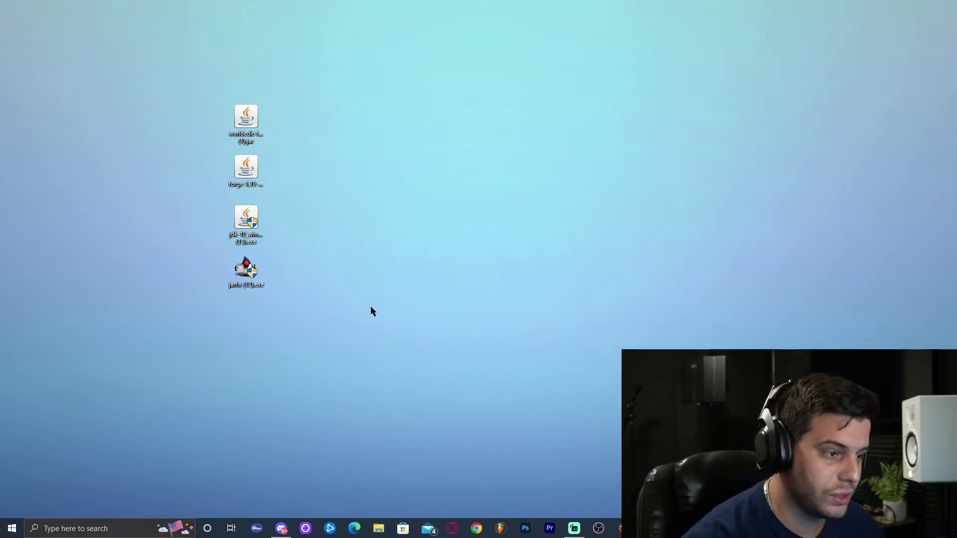
double_click(247, 272)
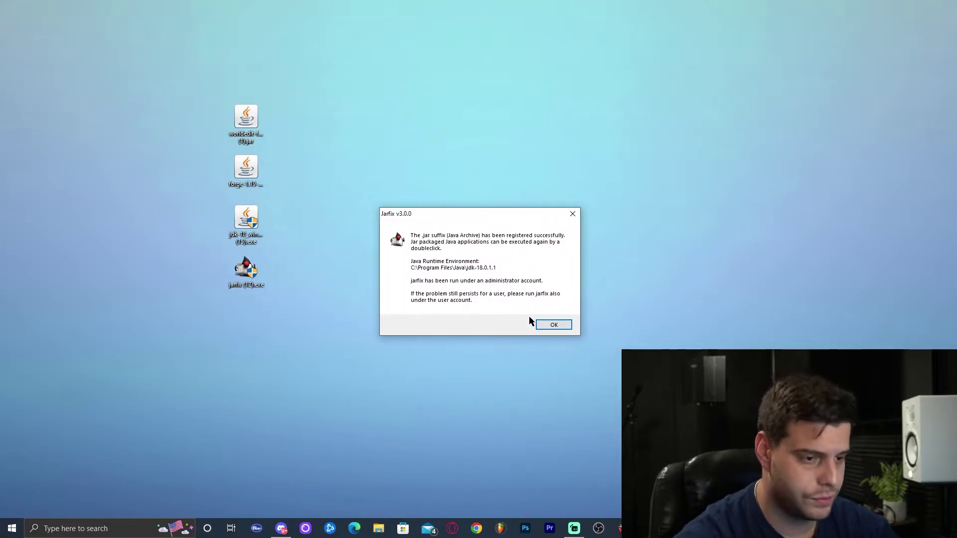
left_click(556, 327)
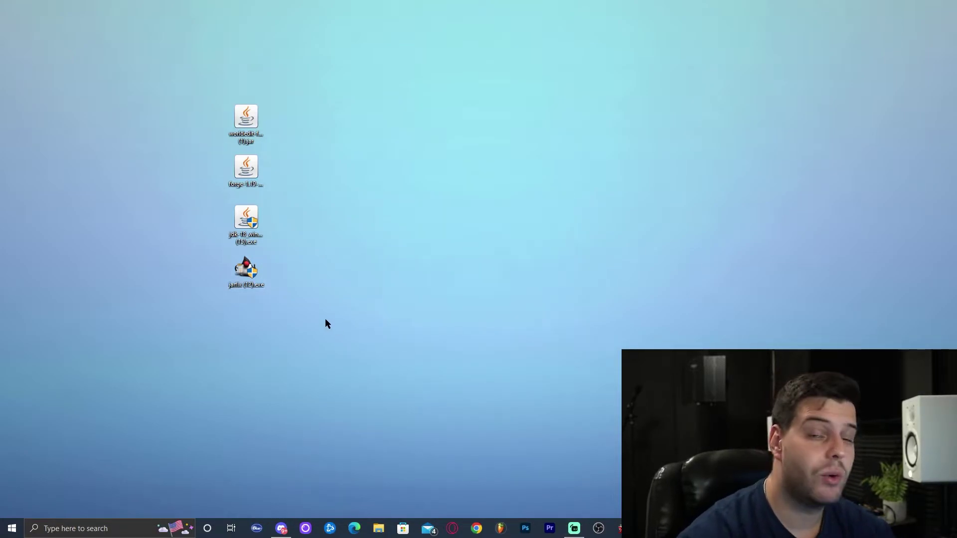
key("Delete")
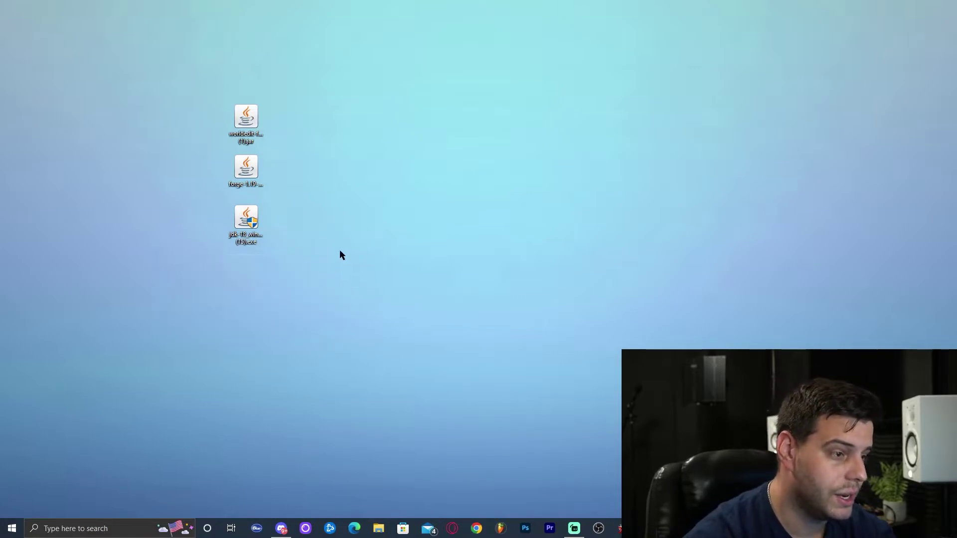
Launch the JDK 18.0.1.1 installer, confirm reinstalling, and accept the defaults to begin installation
right_click(327, 229)
left_click(333, 252)
double_click(250, 223)
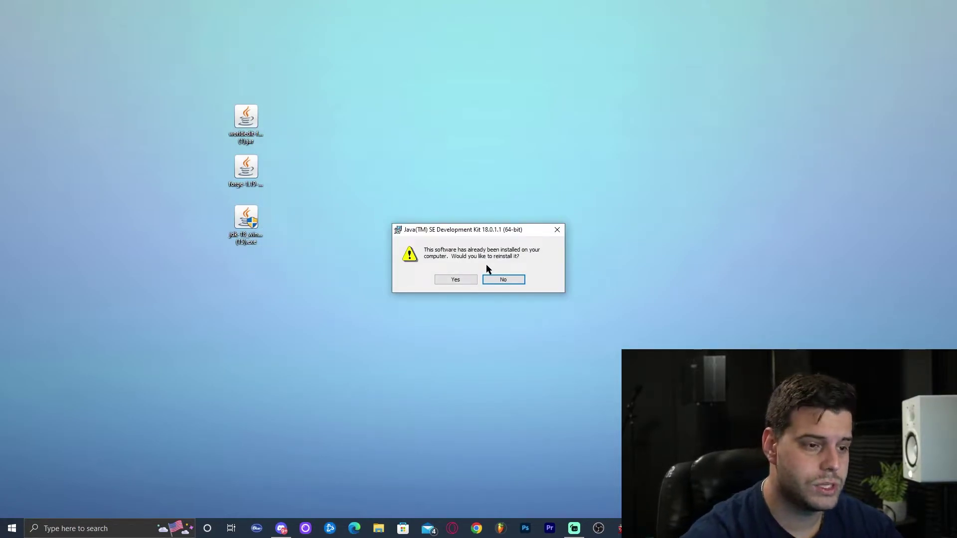
left_click(459, 279)
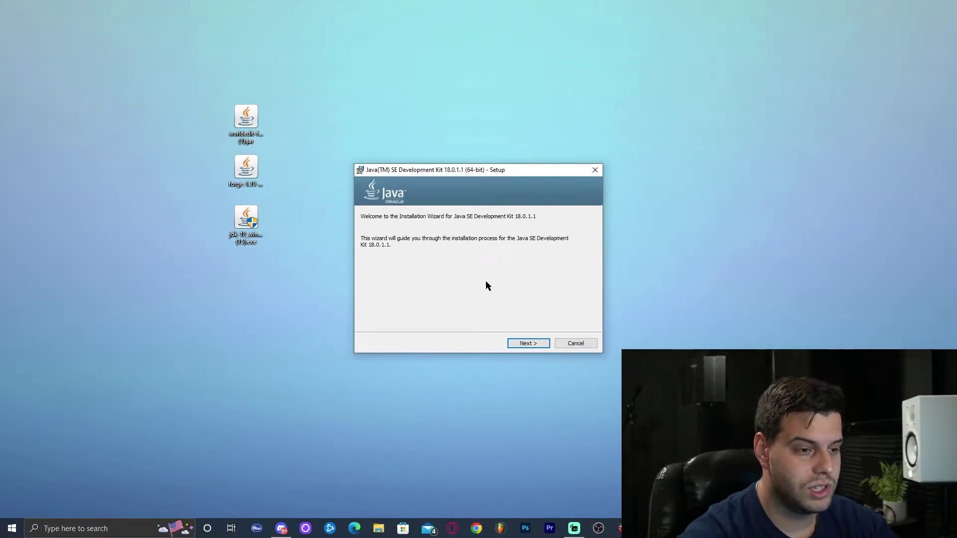
left_click(530, 343)
left_click(534, 343)
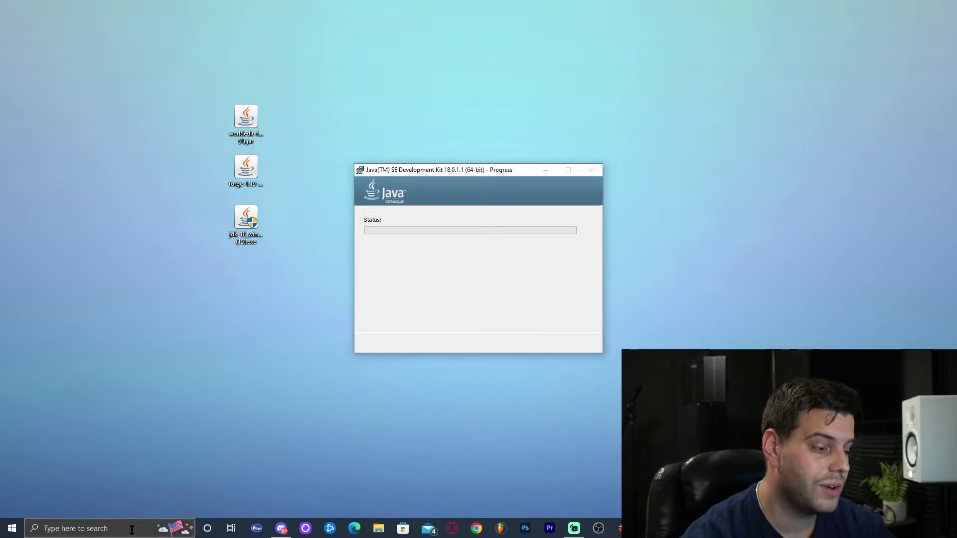
Filter Add or remove programs for 'java', confirm JDK 18.0.1.1 (292 MB) is listed, then close Settings
left_click(66, 531)
type("add")
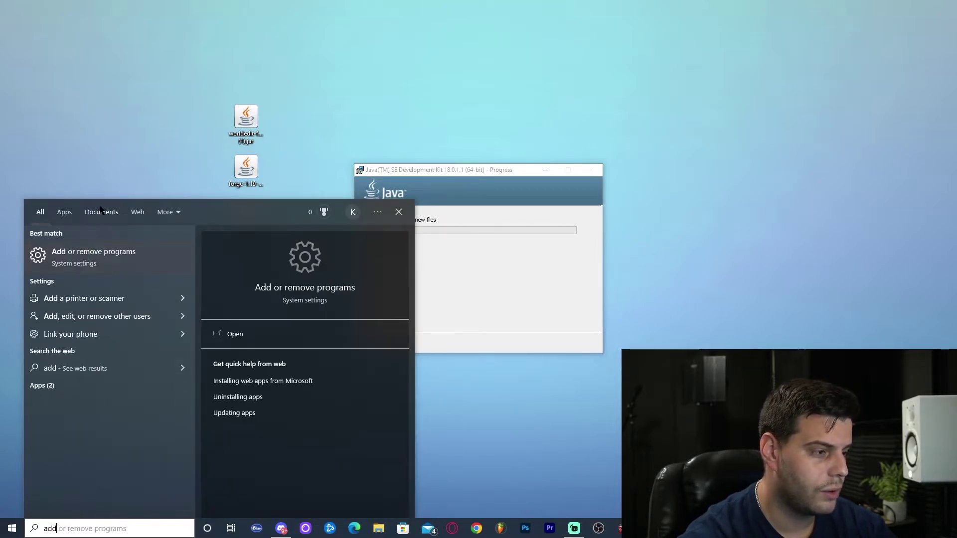
left_click(94, 262)
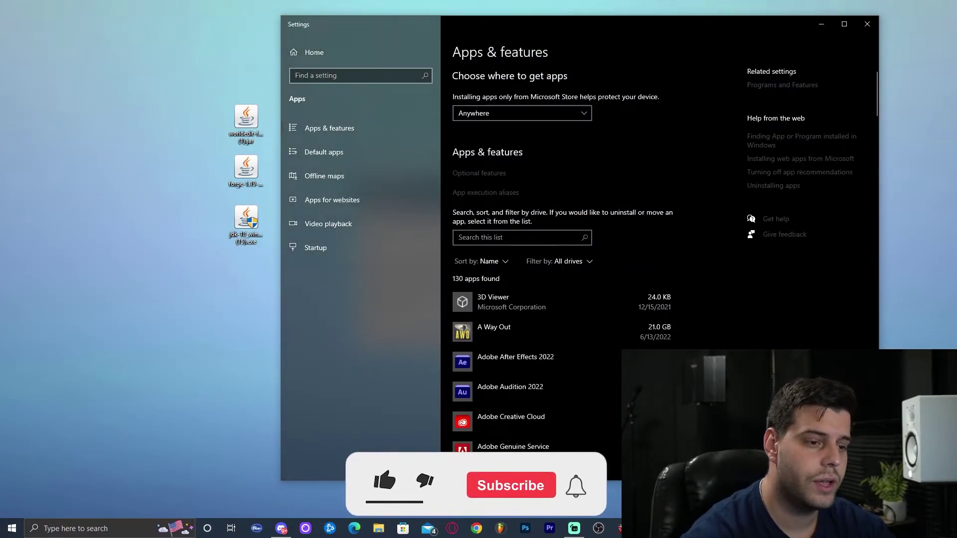
left_click(508, 238)
type("ja")
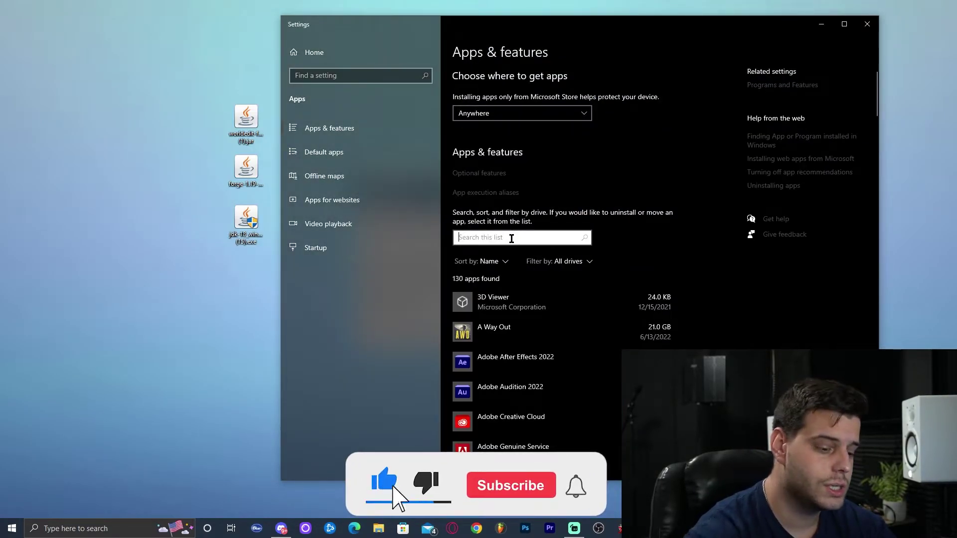
type("va")
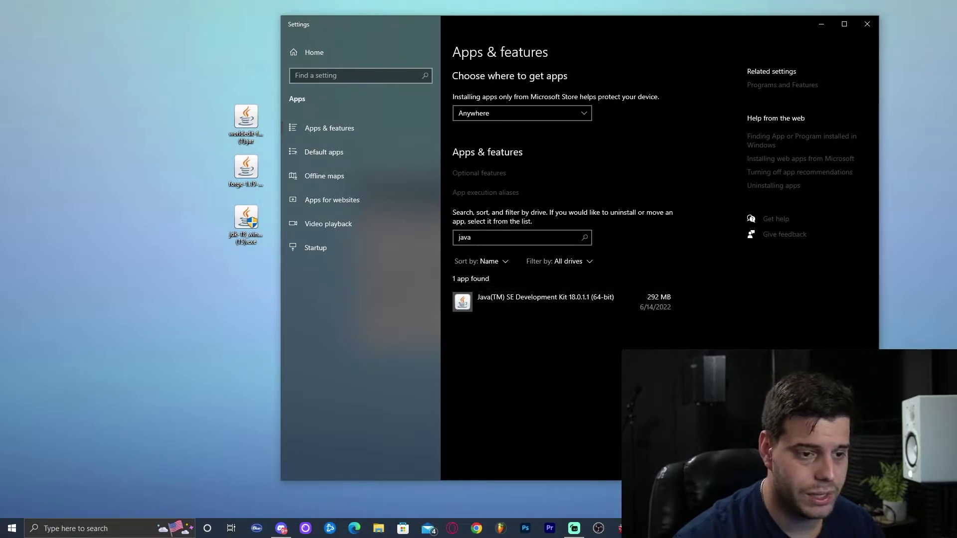
left_click(545, 301)
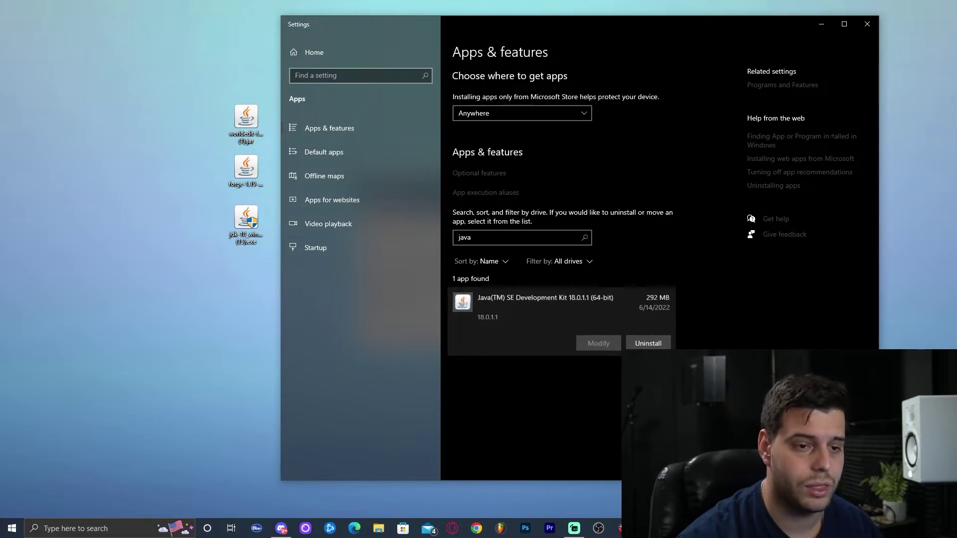
left_click(867, 24)
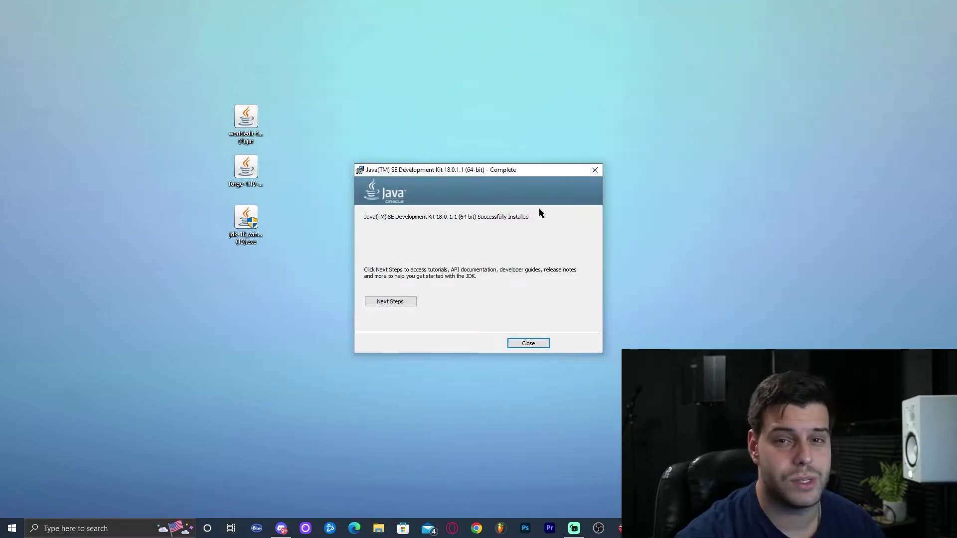
Close the completed JDK installer and delete the JDK installer file from the desktop
left_click(529, 343)
left_click_drag(340, 277, 208, 211)
key("Delete")
Refresh the desktop so only the WorldEdit and Forge jars remain
right_click(470, 201)
left_click(494, 229)
right_click(390, 164)
left_click(426, 193)
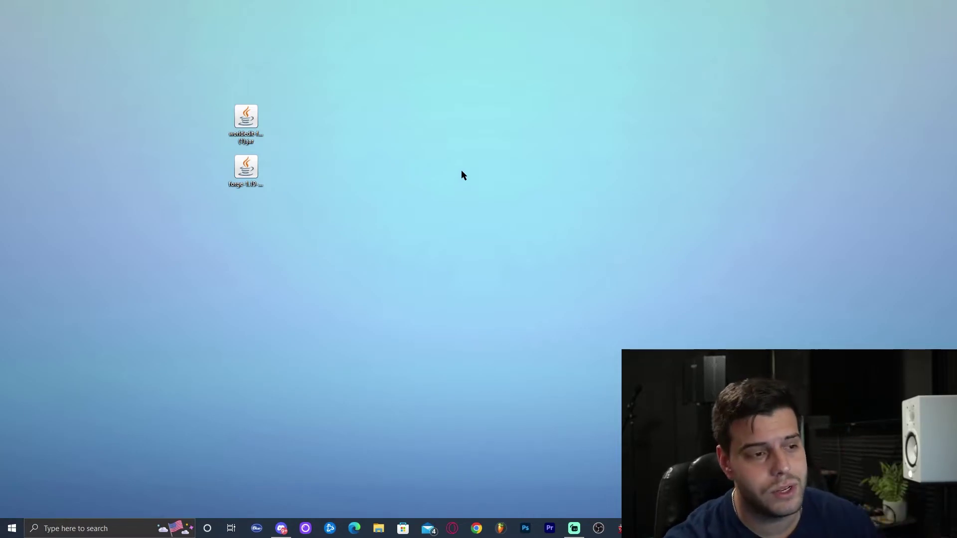
right_click(344, 160)
Launch the Forge installer and start installing the client profile
left_click(371, 189)
double_click(246, 167)
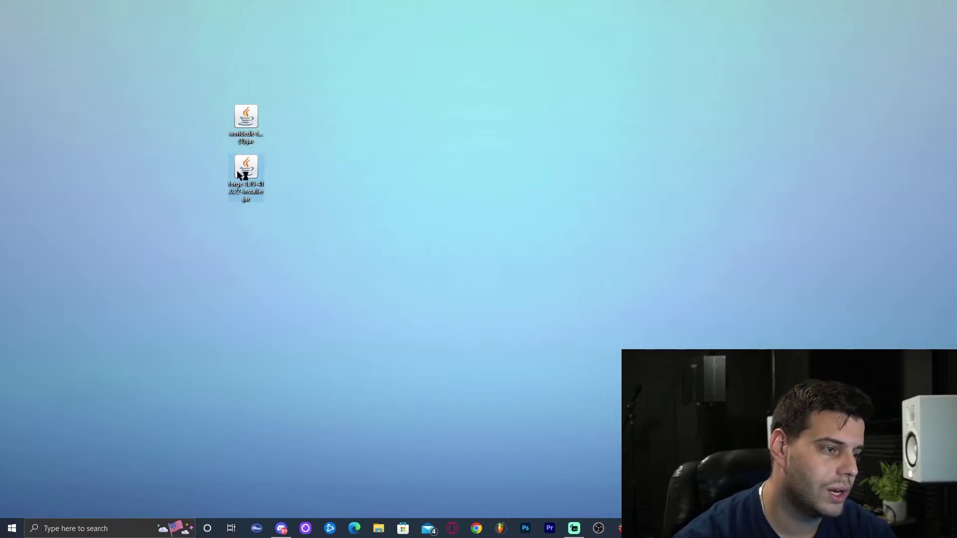
right_click(647, 166)
left_click(668, 194)
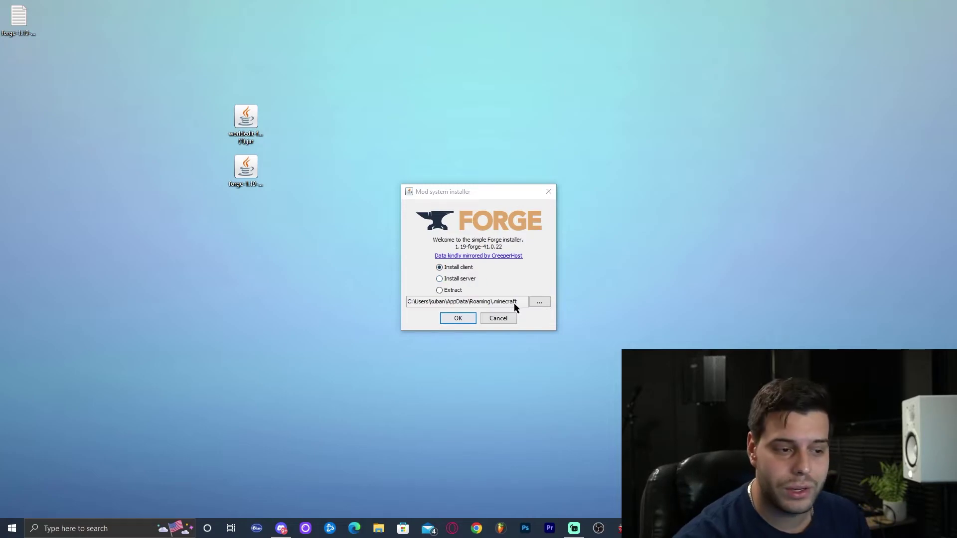
left_click(458, 322)
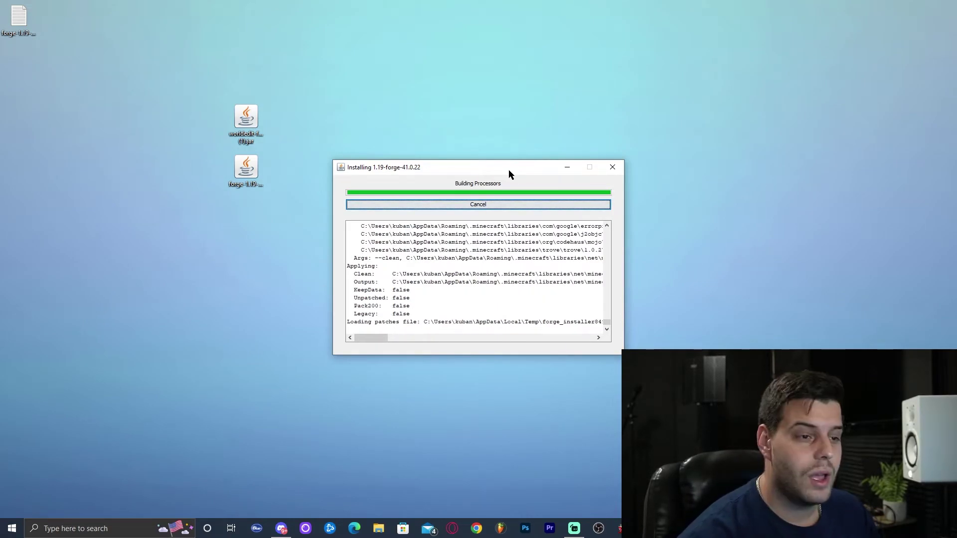
Dismiss the 1.19-forge-41.0.22 install-complete message and select the Forge installer jar on the desktop
right_click(763, 176)
left_click(788, 205)
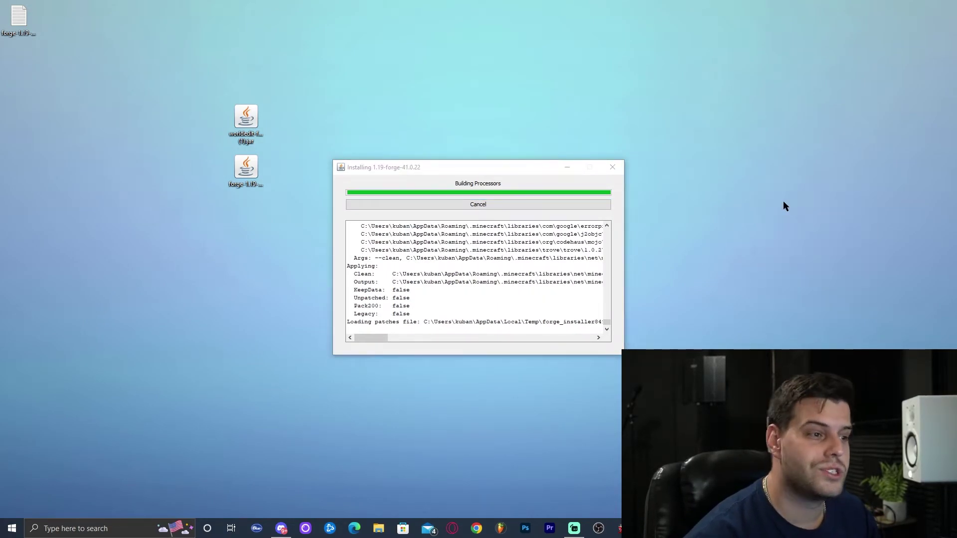
left_click(446, 170)
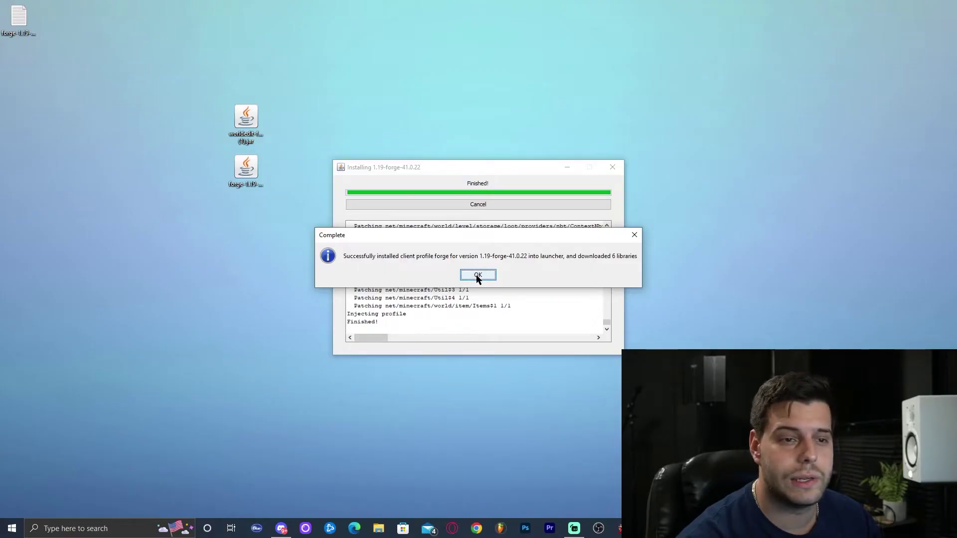
left_click(478, 275)
right_click(453, 196)
left_click(480, 224)
left_click_drag(340, 215, 218, 159)
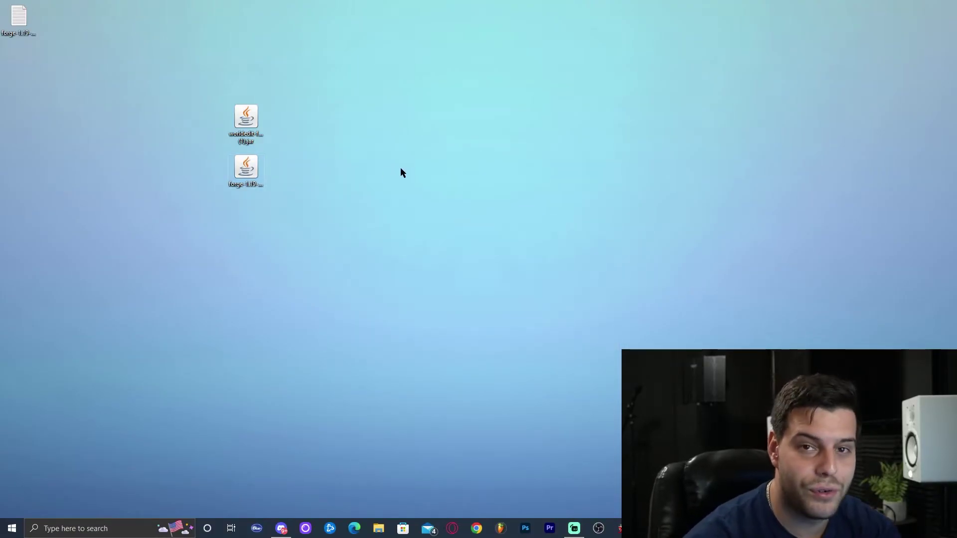
Delete the Forge installer jar from the desktop and refresh it
key("Delete")
right_click(387, 203)
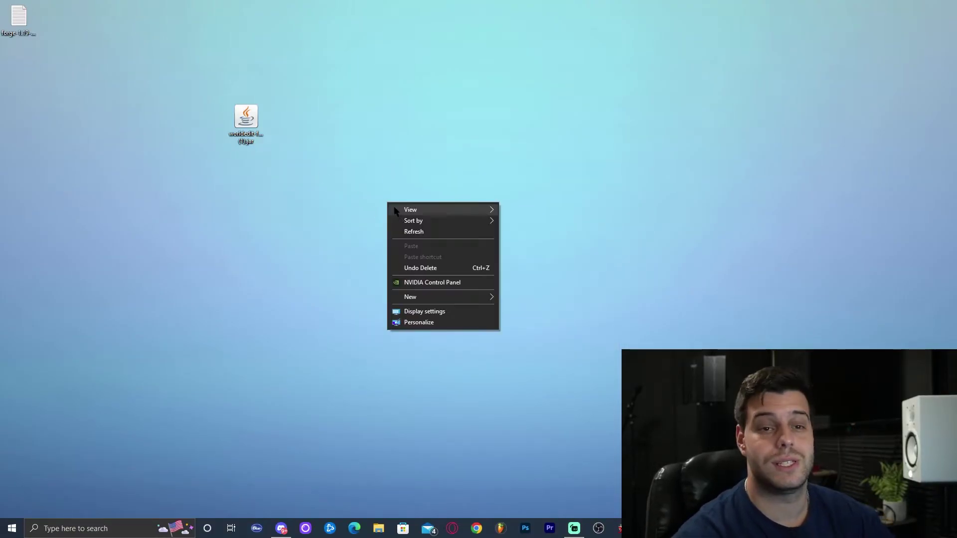
left_click(403, 231)
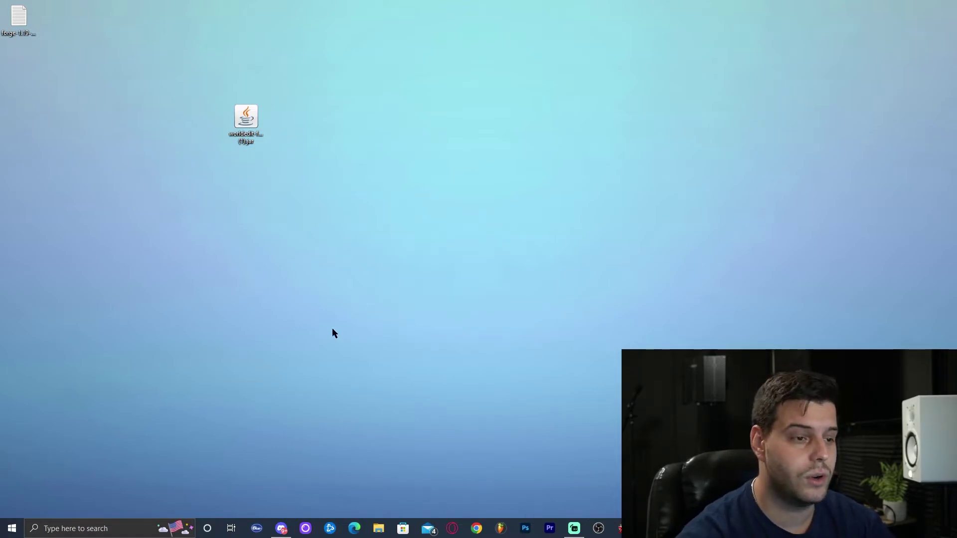
Search Windows for 'mine' and launch the Minecraft Launcher
left_click(140, 528)
type("minecra")
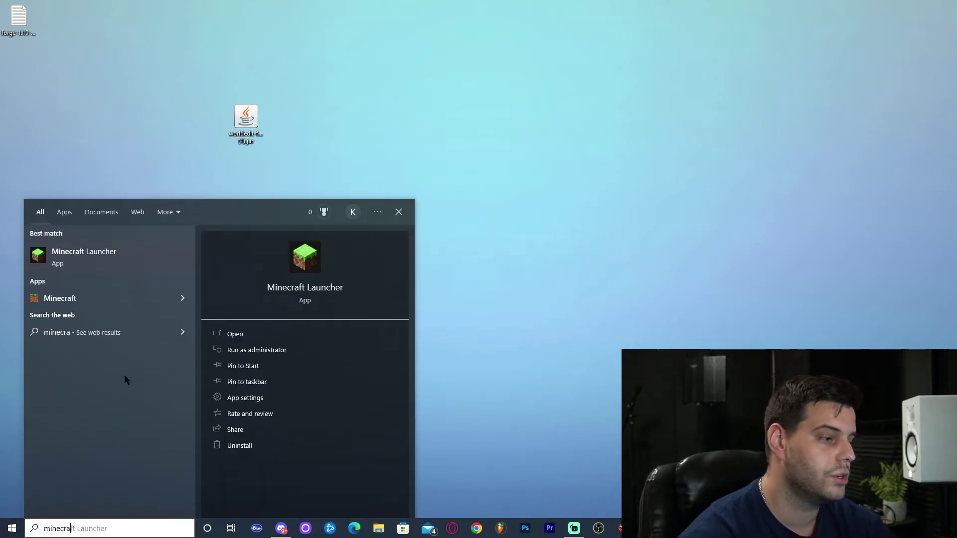
left_click(105, 264)
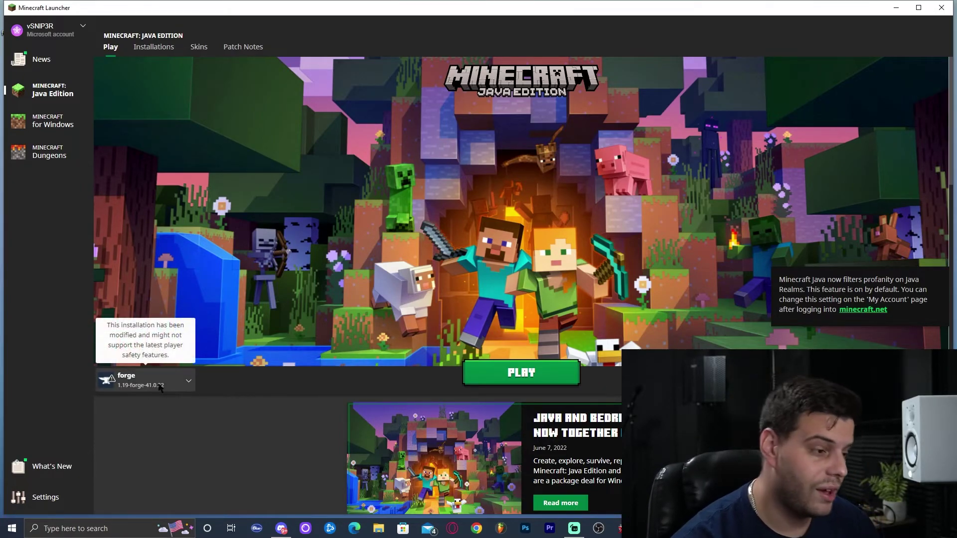
Include modded installations in the Installations tab and check 1.19-forge-41.0.22 in the version list
left_click(156, 47)
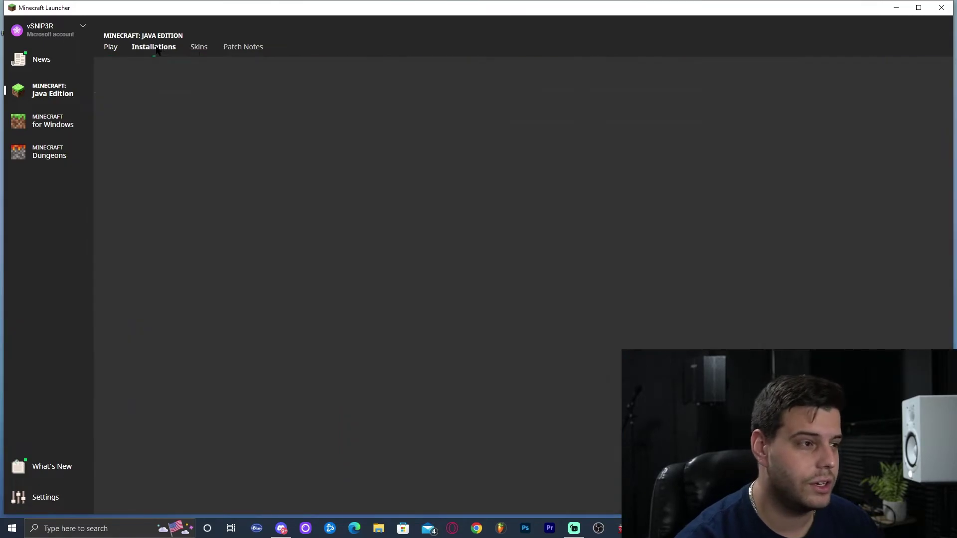
left_click(685, 79)
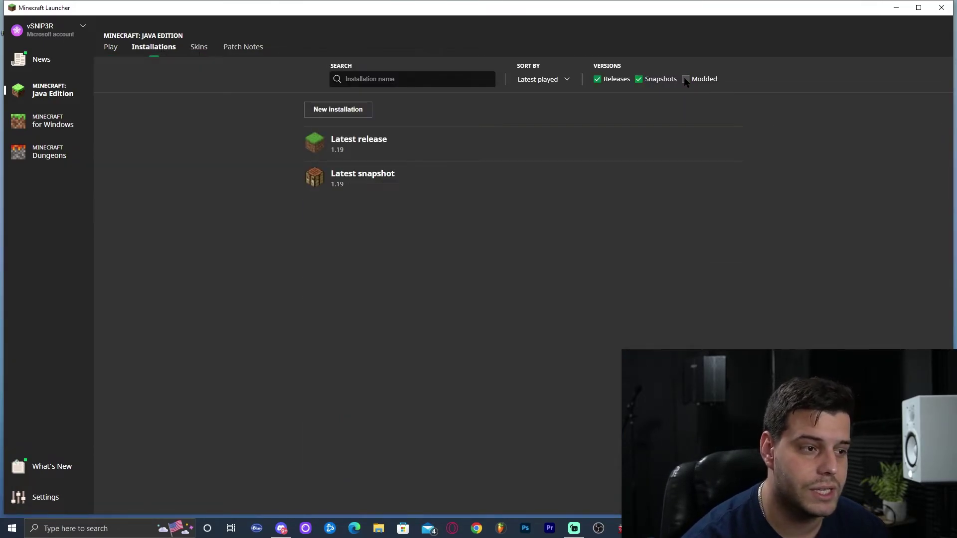
left_click(686, 79)
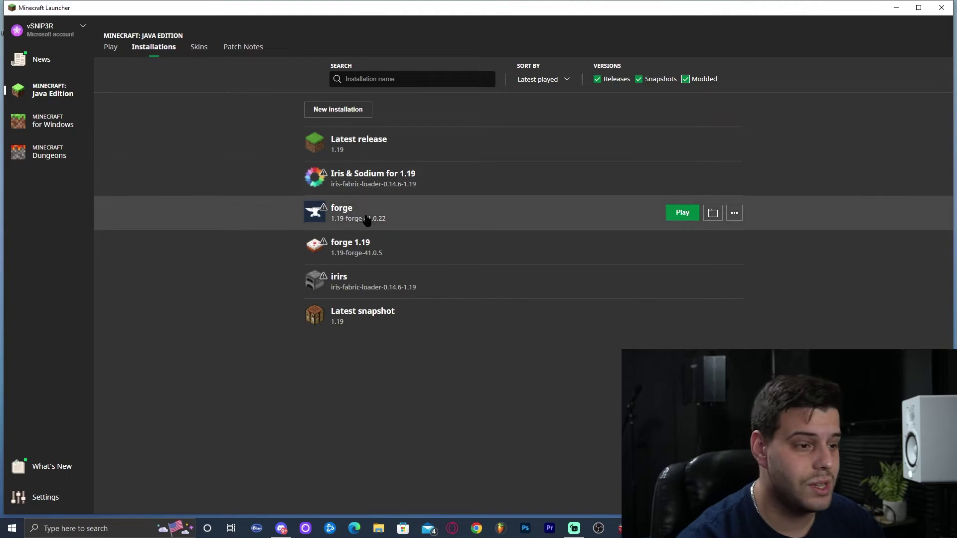
left_click(365, 114)
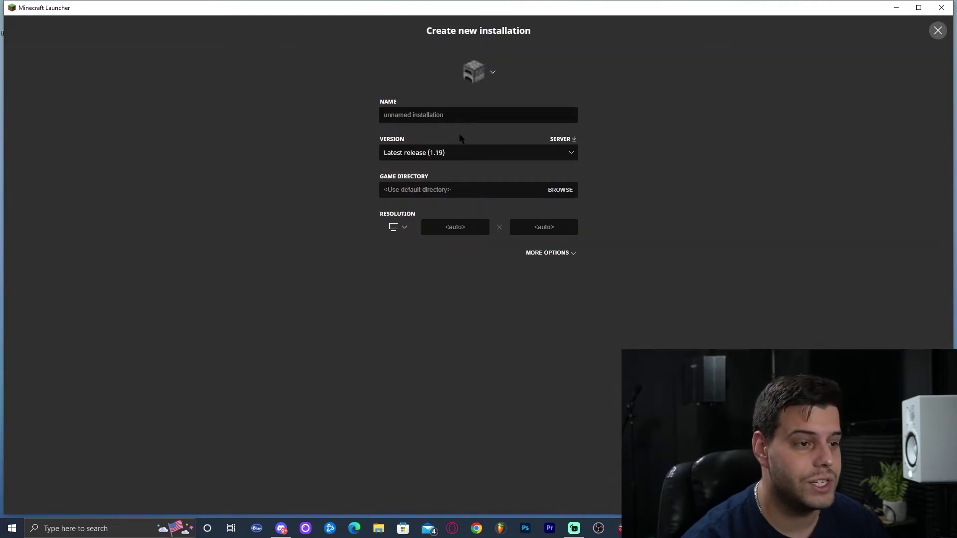
left_click(464, 153)
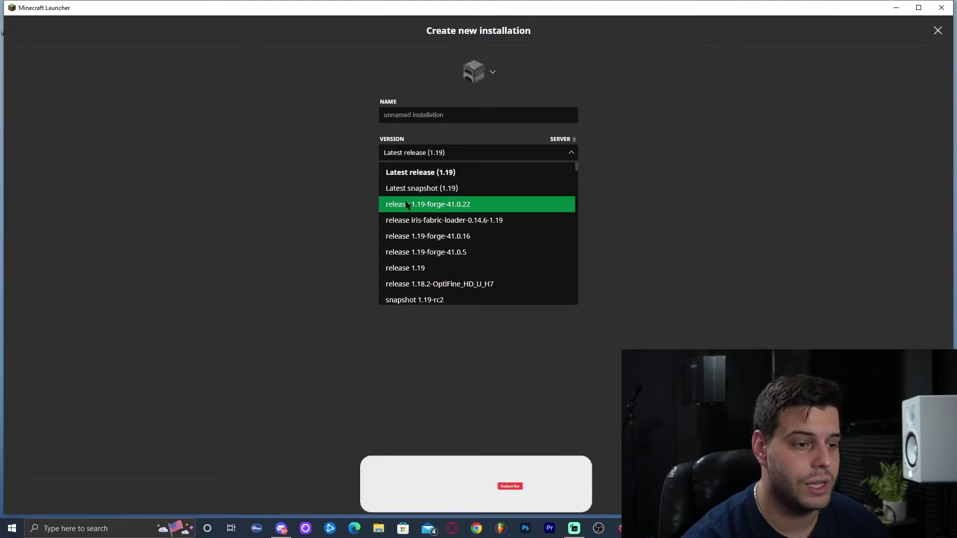
left_click(432, 206)
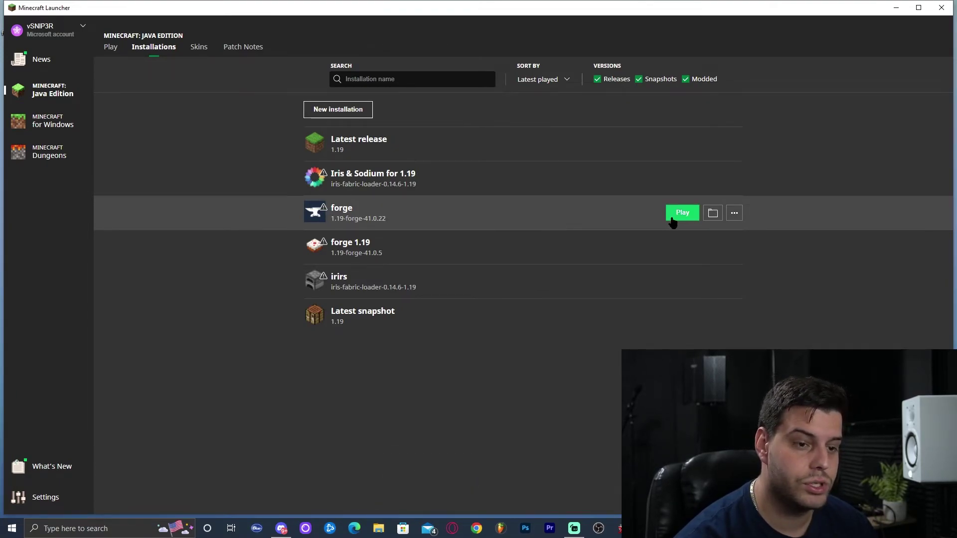
Open the forge installation's mods folder and delete the JourneyMap jar
left_click(713, 213)
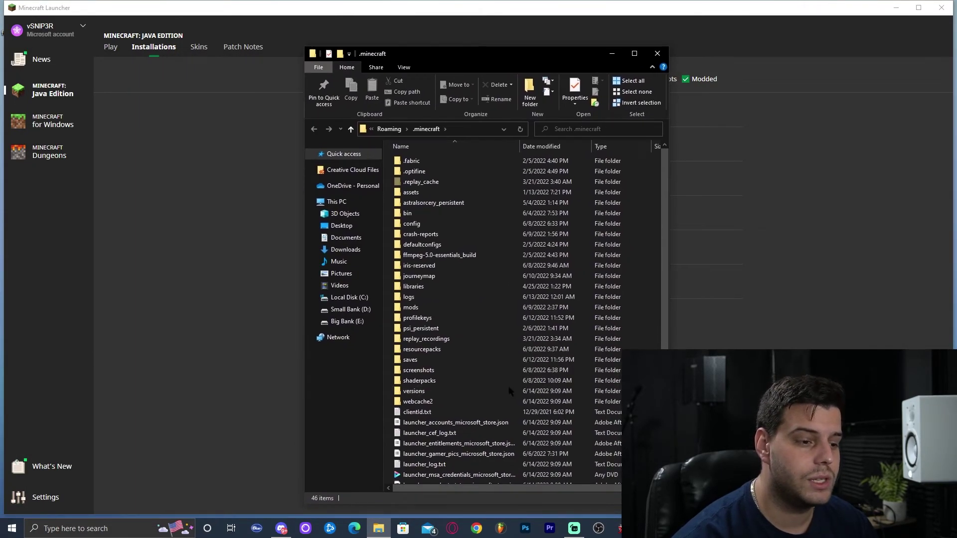
left_click(895, 8)
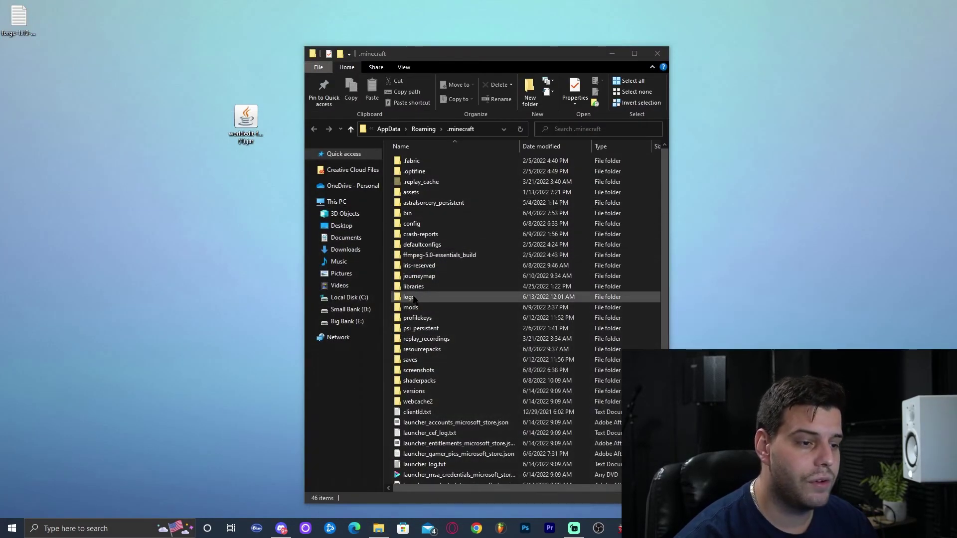
left_click(431, 309)
double_click(426, 309)
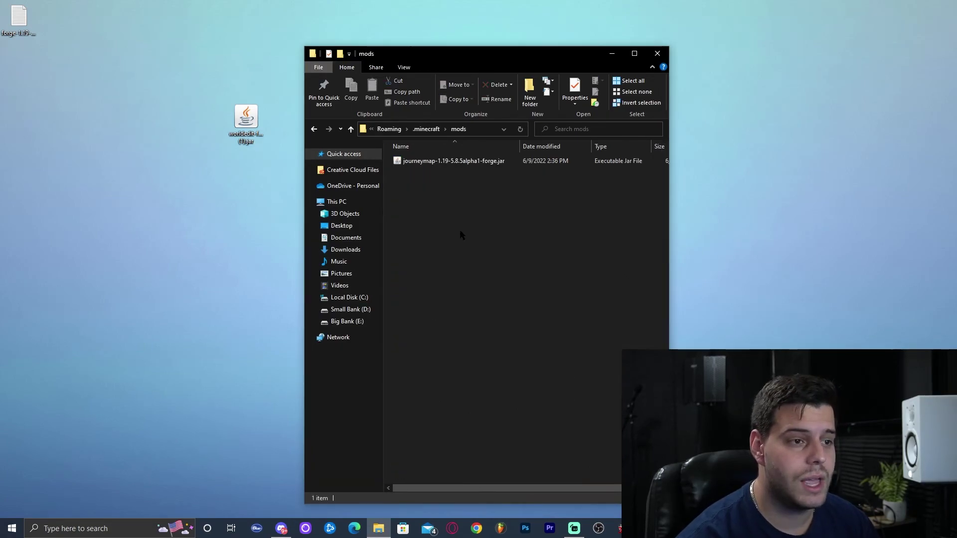
left_click(448, 161)
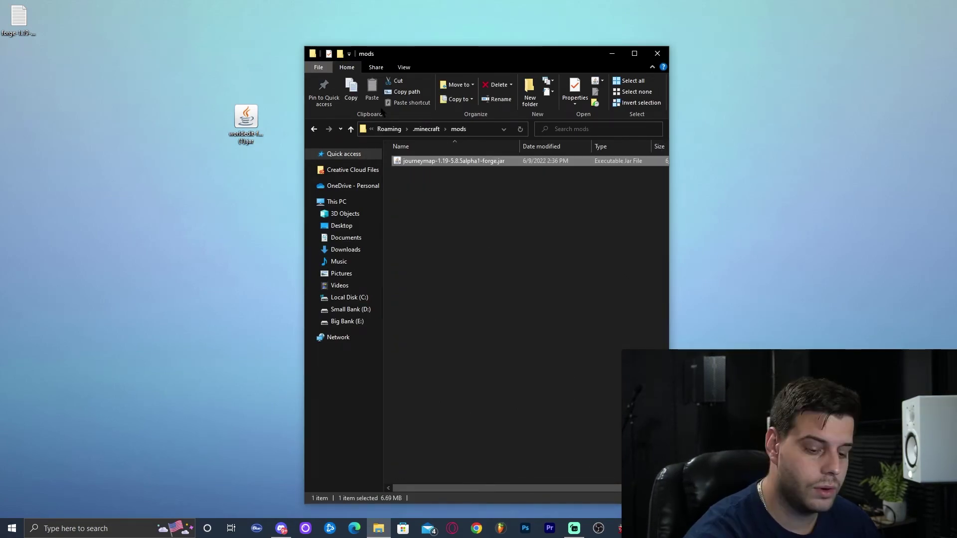
key("Delete")
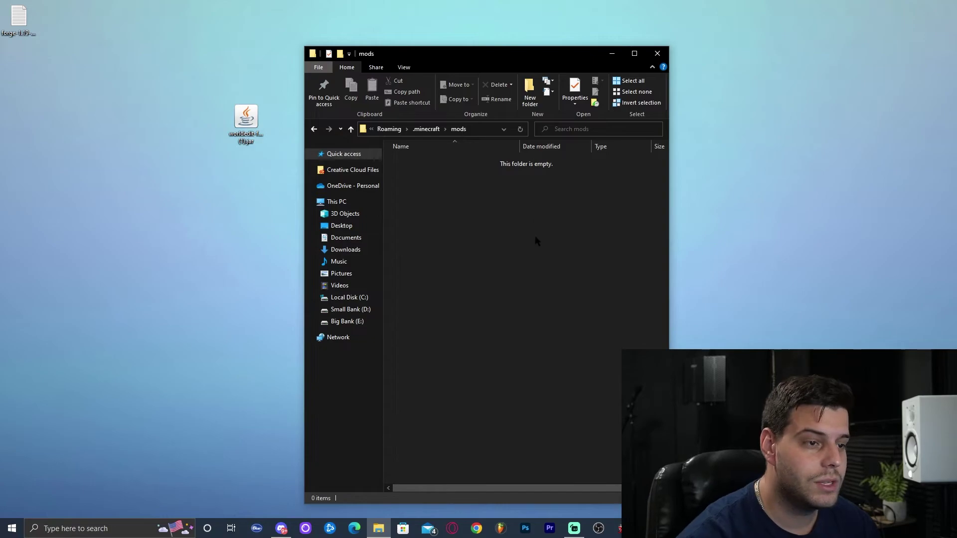
Reopen the mods folder in a wider Explorer window and refresh it to confirm it's empty
left_click(427, 129)
left_click_drag(670, 222, 792, 222)
right_click(749, 301)
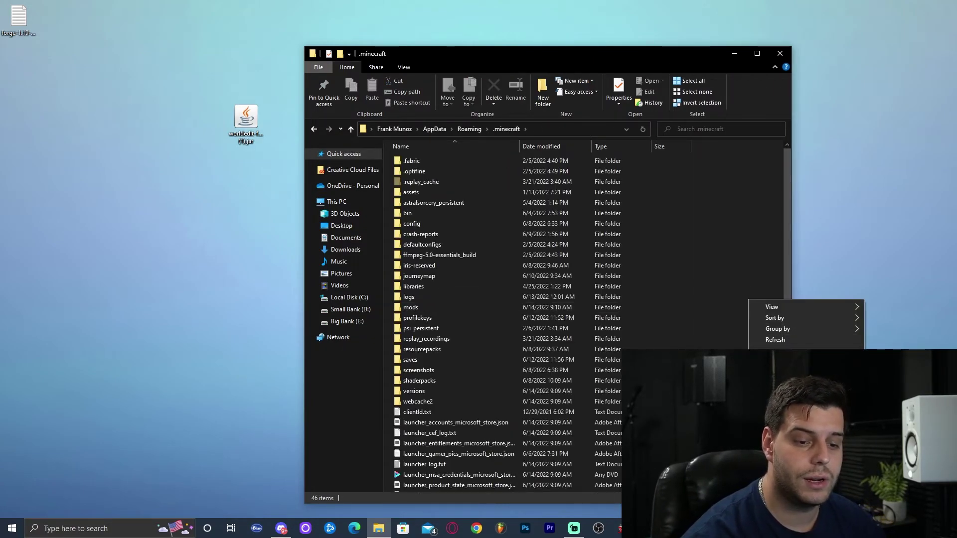
left_click(427, 310)
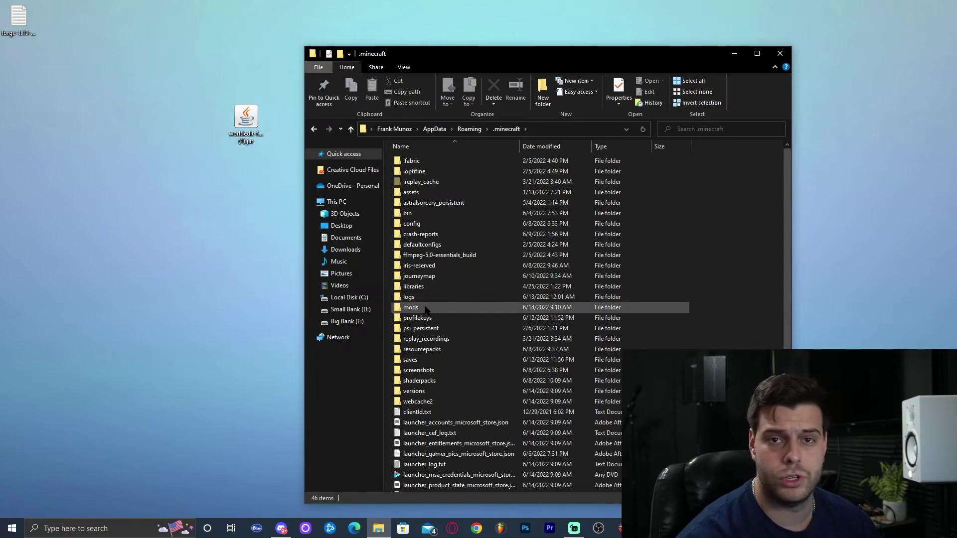
double_click(427, 309)
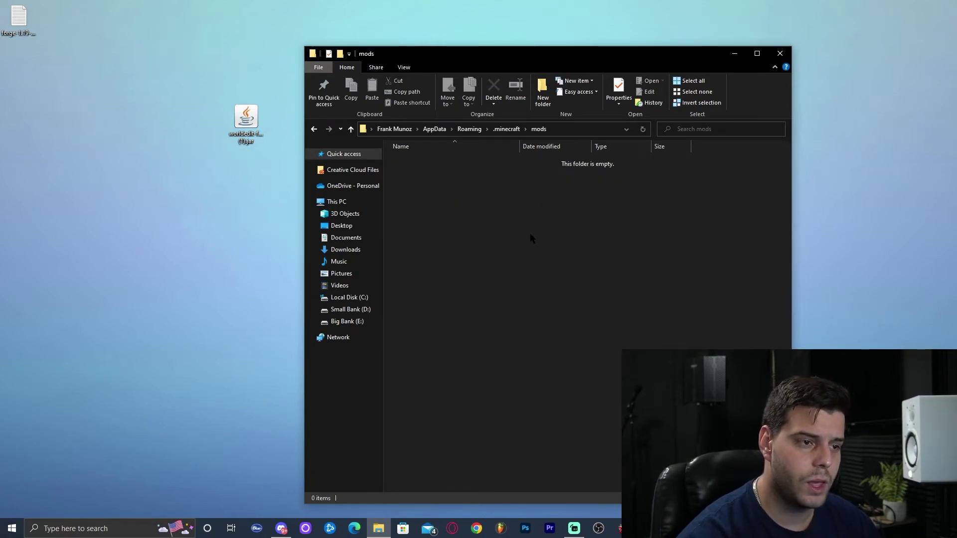
right_click(568, 230)
left_click(557, 223)
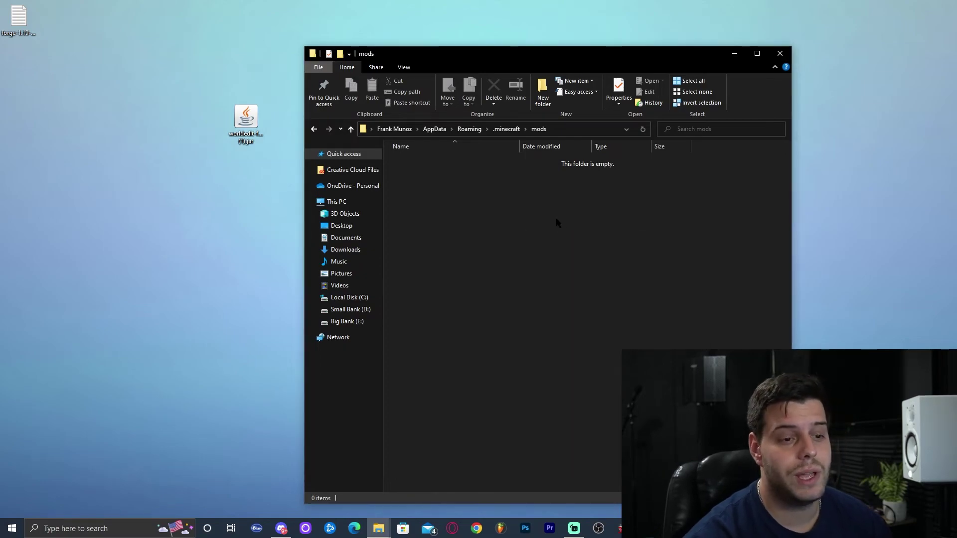
right_click(504, 171)
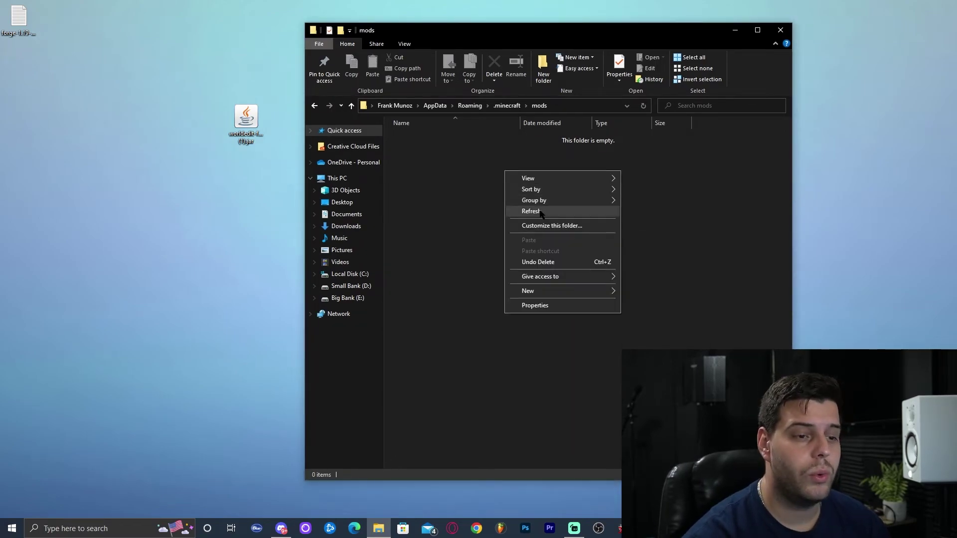
left_click(541, 212)
right_click(546, 200)
left_click(554, 239)
Move the WorldEdit jar from the desktop into the mods folder and close Explorer
left_click(247, 115)
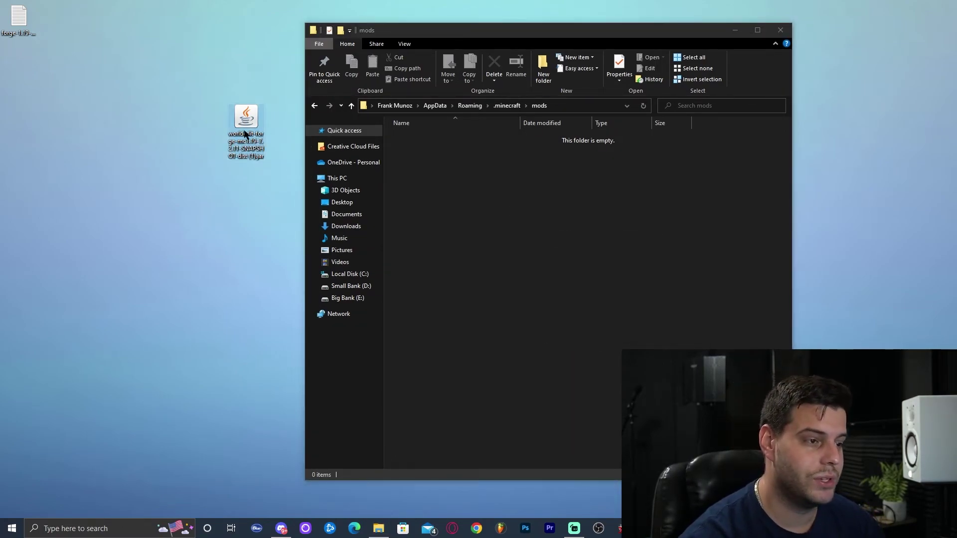
left_click_drag(245, 125, 559, 209)
left_click(781, 30)
Play the forge 1.19 installation past the modded warning and confirm WorldEdit 7.2.11-SNAPSHOT under Mods
left_click(575, 528)
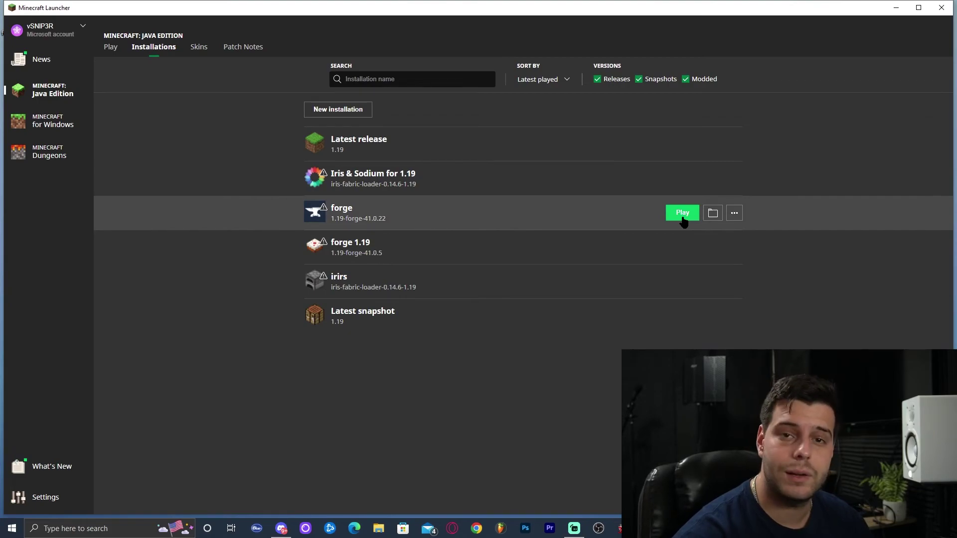
left_click(683, 214)
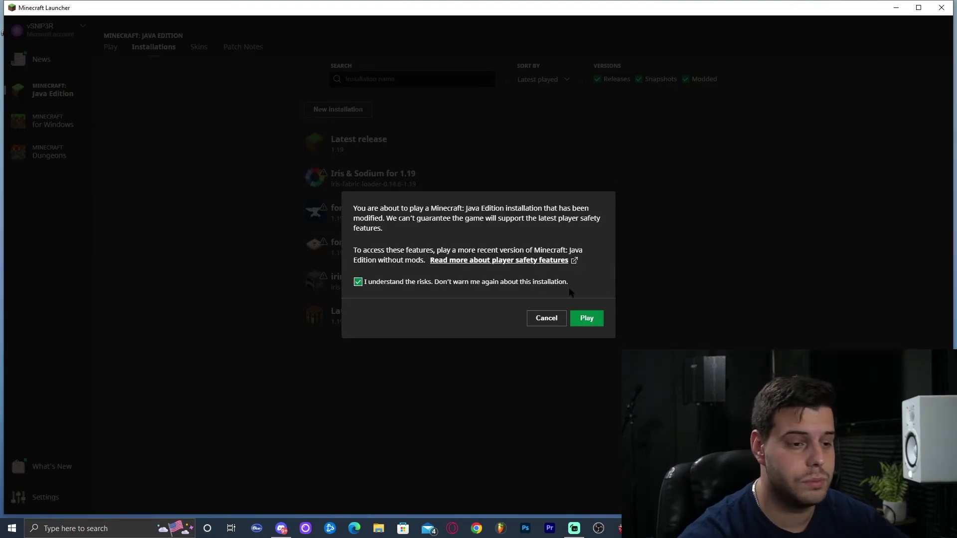
left_click(590, 319)
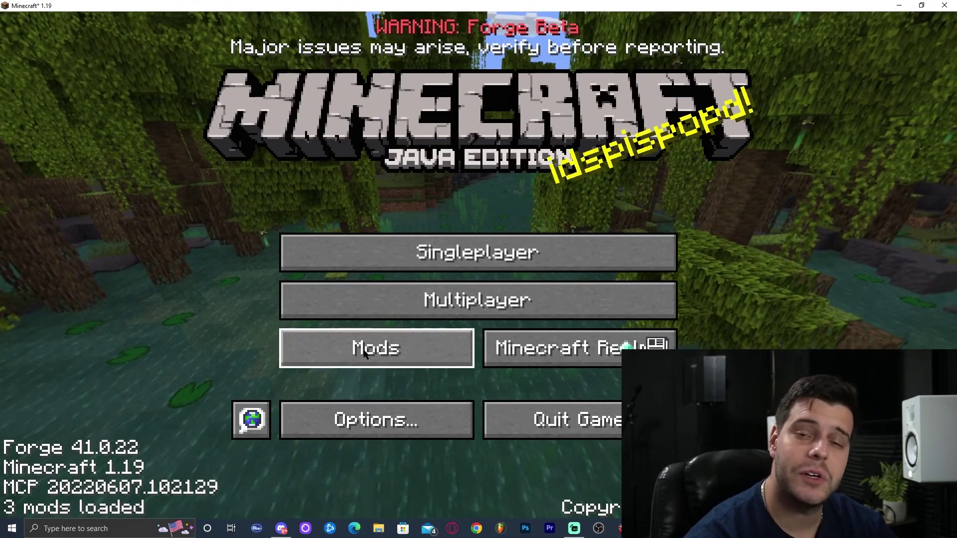
left_click(398, 352)
left_click(173, 208)
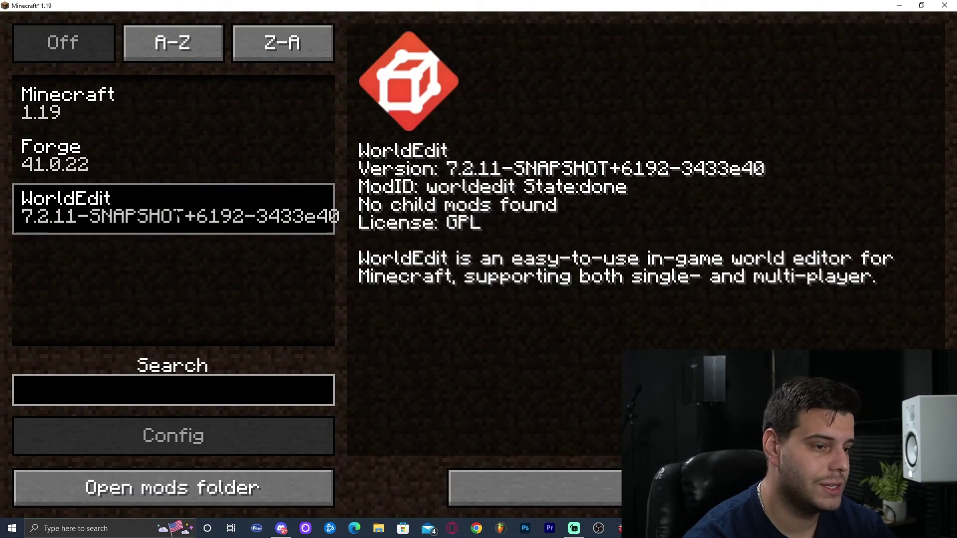
left_click(535, 488)
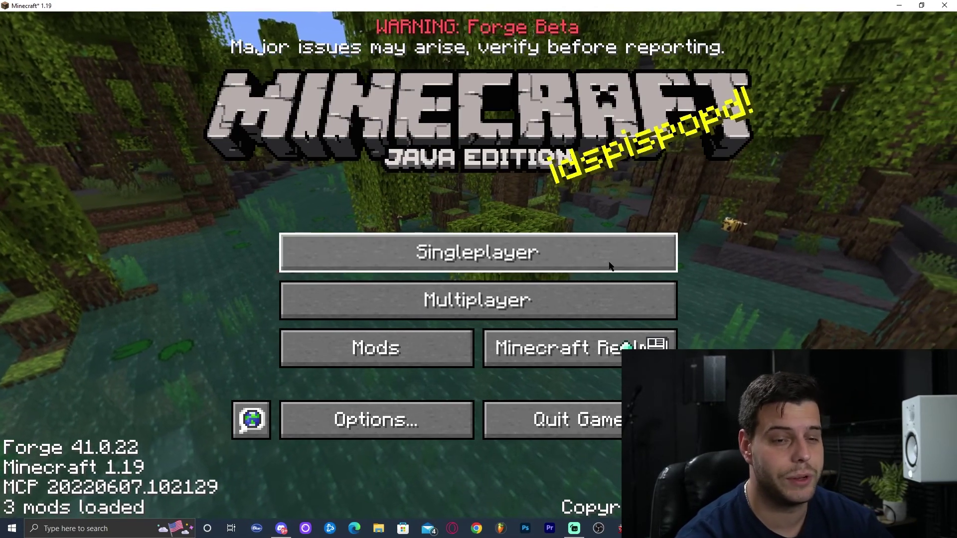
Load a singleplayer world and run //brush to list WorldEdit's brush sub-commands
left_click(596, 264)
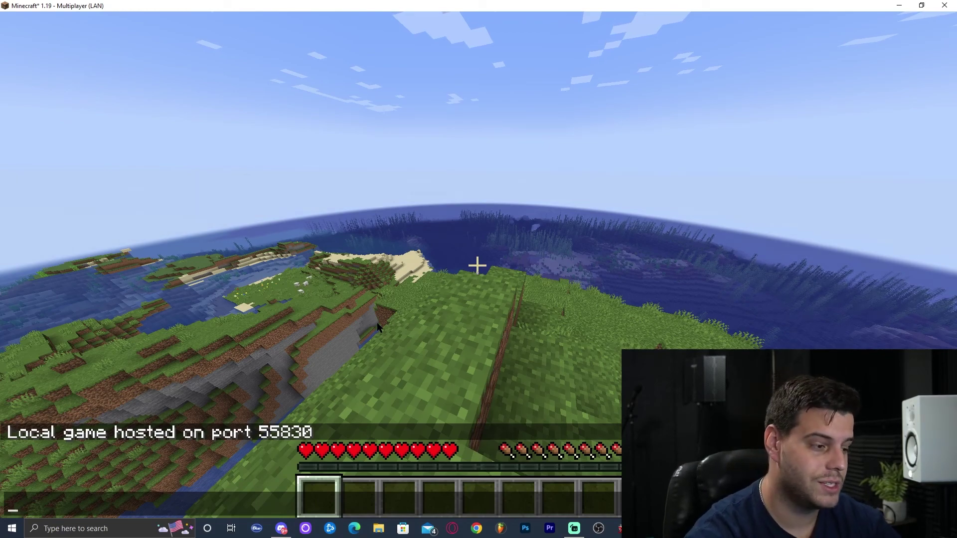
type("/")
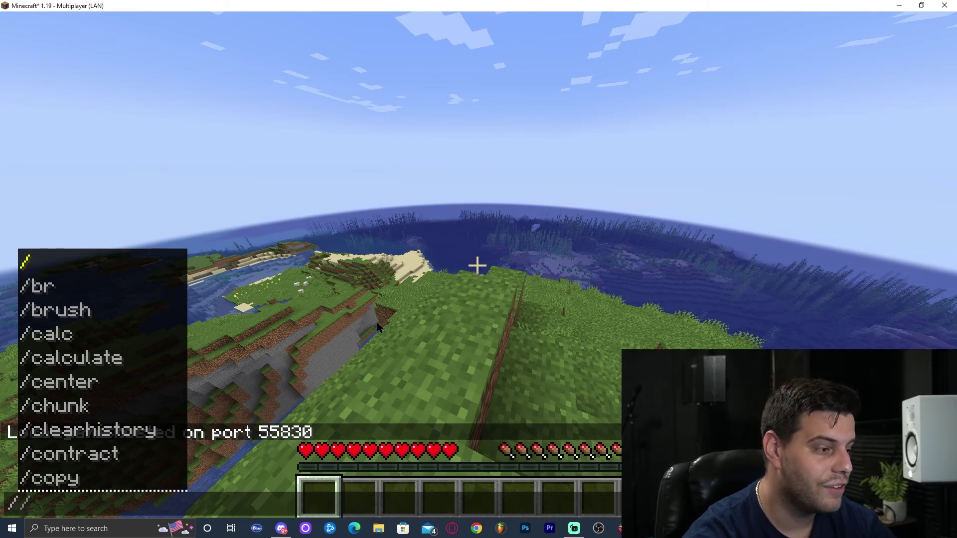
type("/brush")
key("Return")
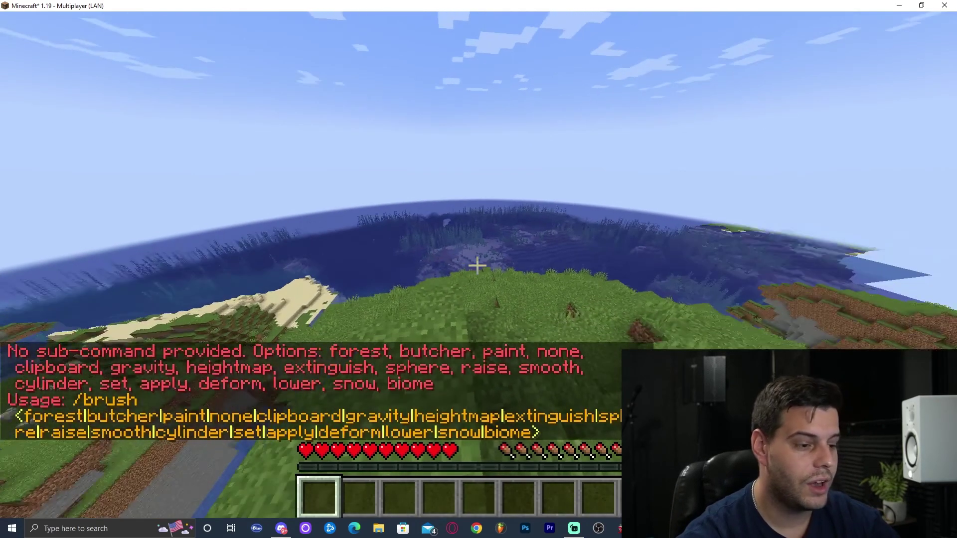